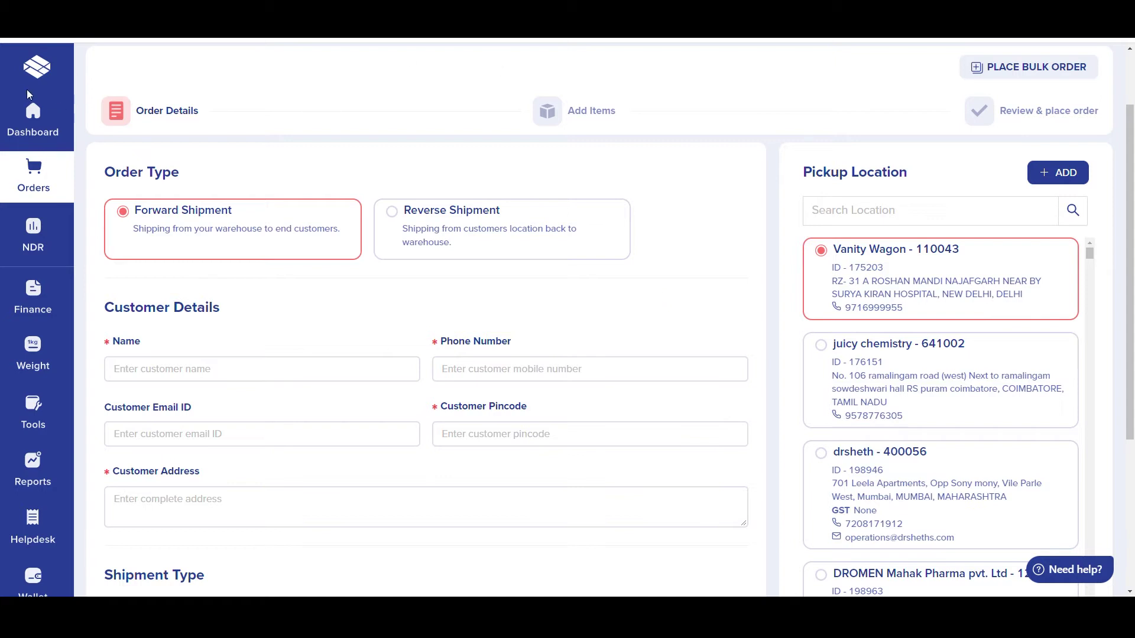
# Step: Enter the customer's name, then autofill their phone number and e-mail address
pyautogui.moveTo(37, 181)
pyautogui.scroll(-1, 565, 294)
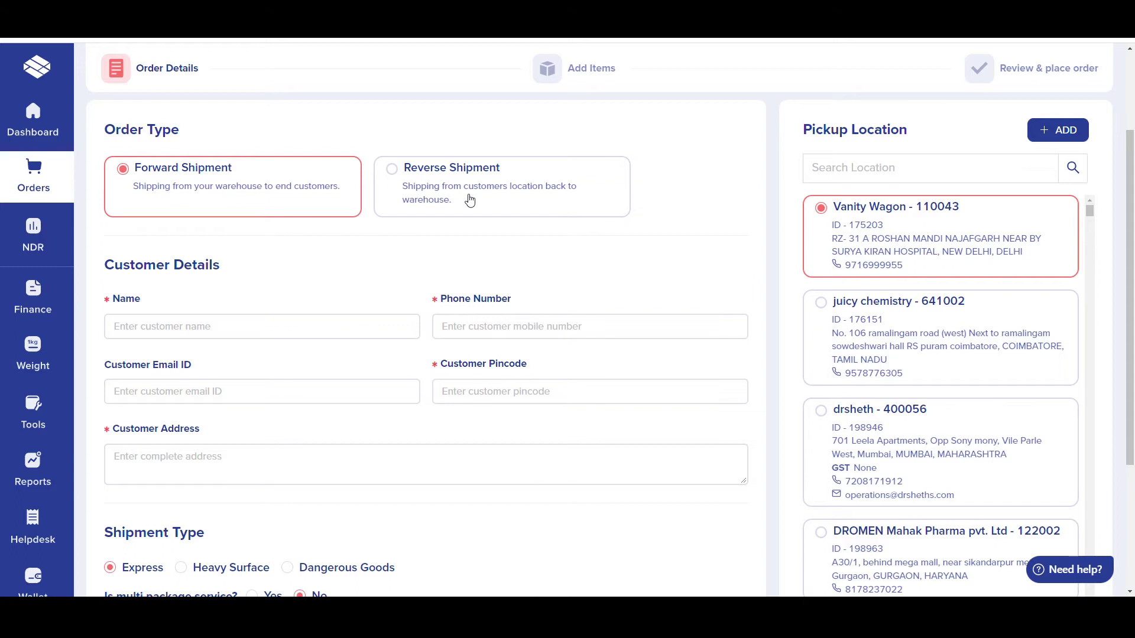
pyautogui.scroll(-1, 403, 246)
pyautogui.click(296, 265)
pyautogui.write('Heena')
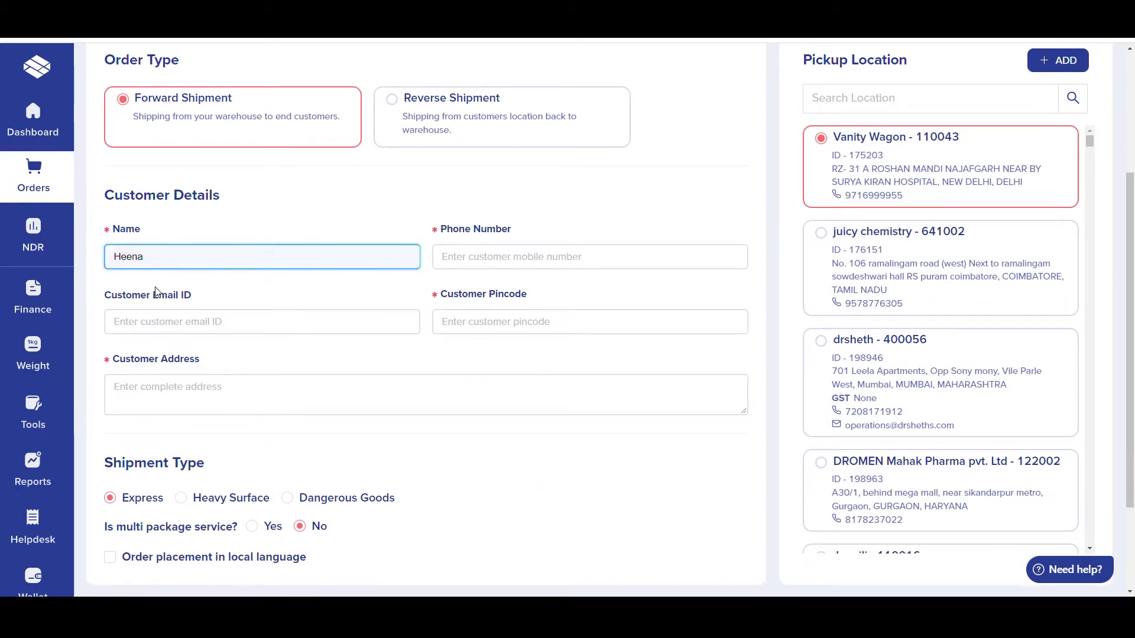
pyautogui.click(488, 272)
pyautogui.hotkey('ctrl', 'v')
pyautogui.click(292, 322)
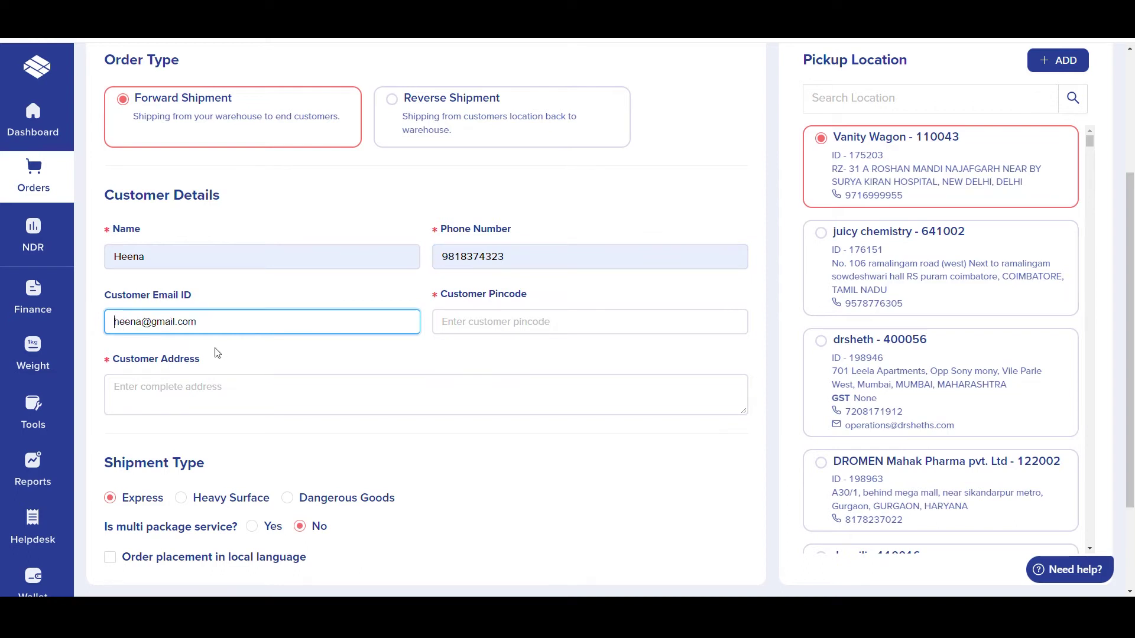
pyautogui.click(194, 352)
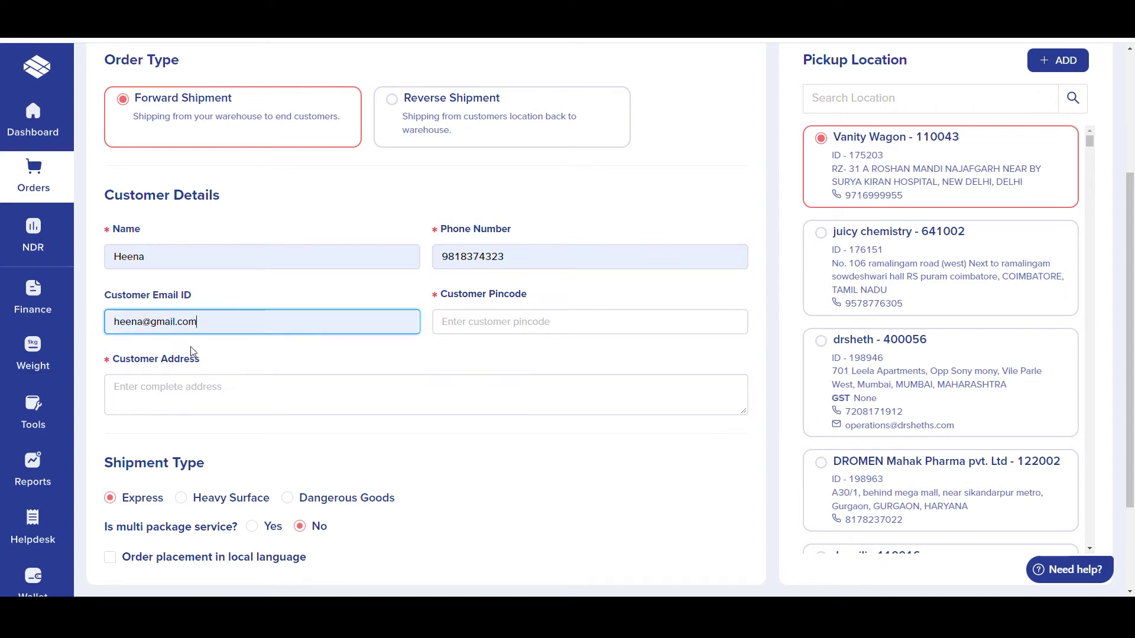
# Step: Fill in the customer's pincode and full delivery address
pyautogui.click(499, 336)
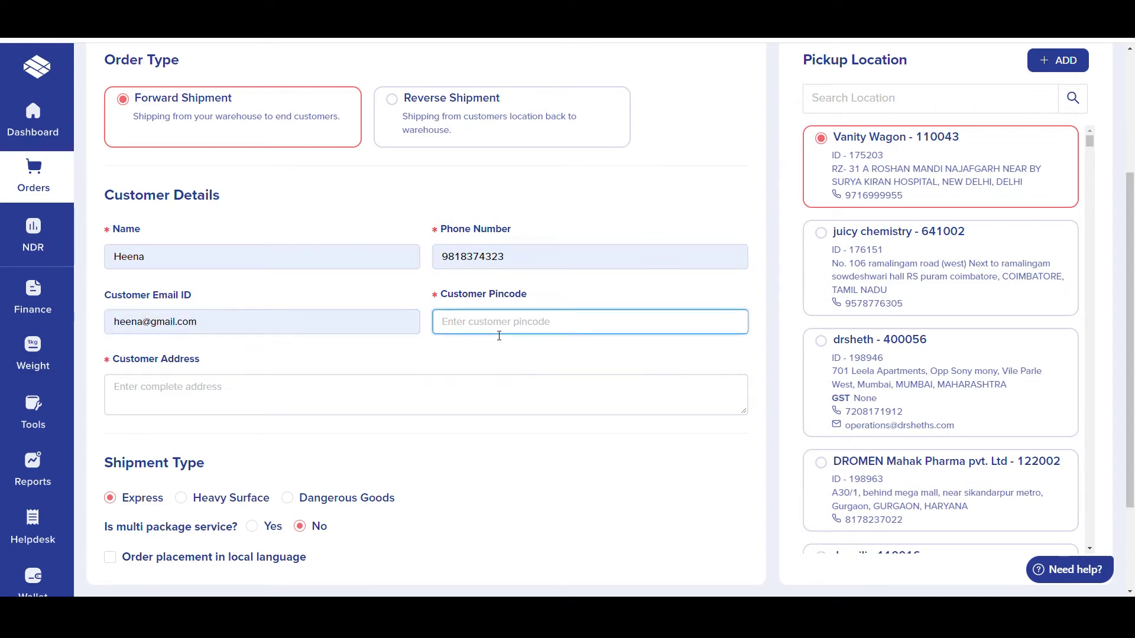
pyautogui.write('110075')
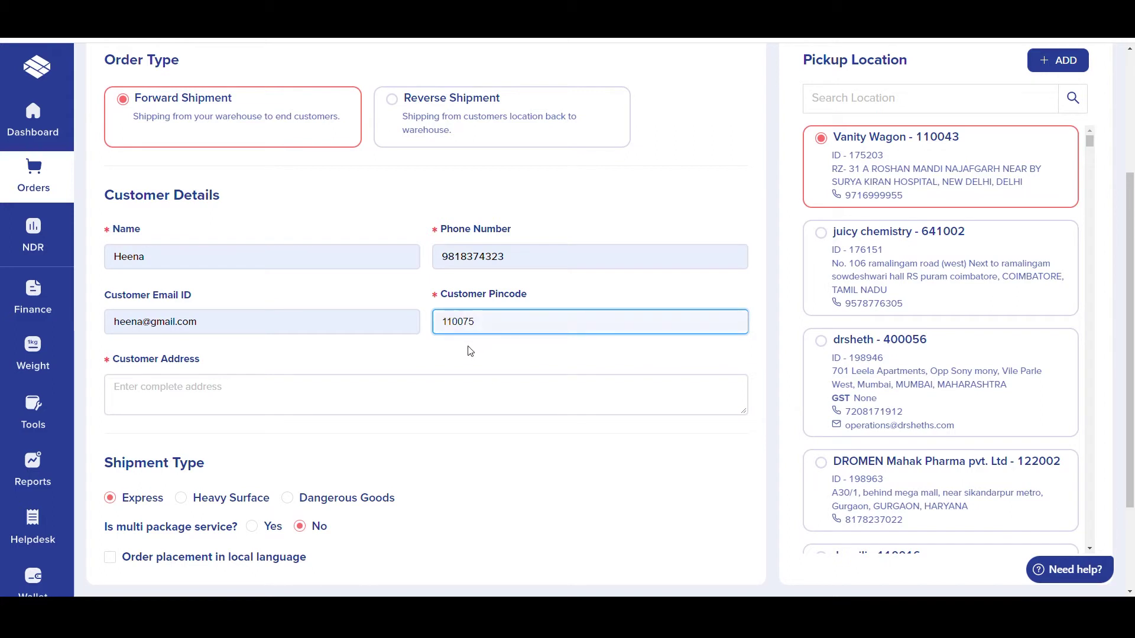
pyautogui.click(431, 405)
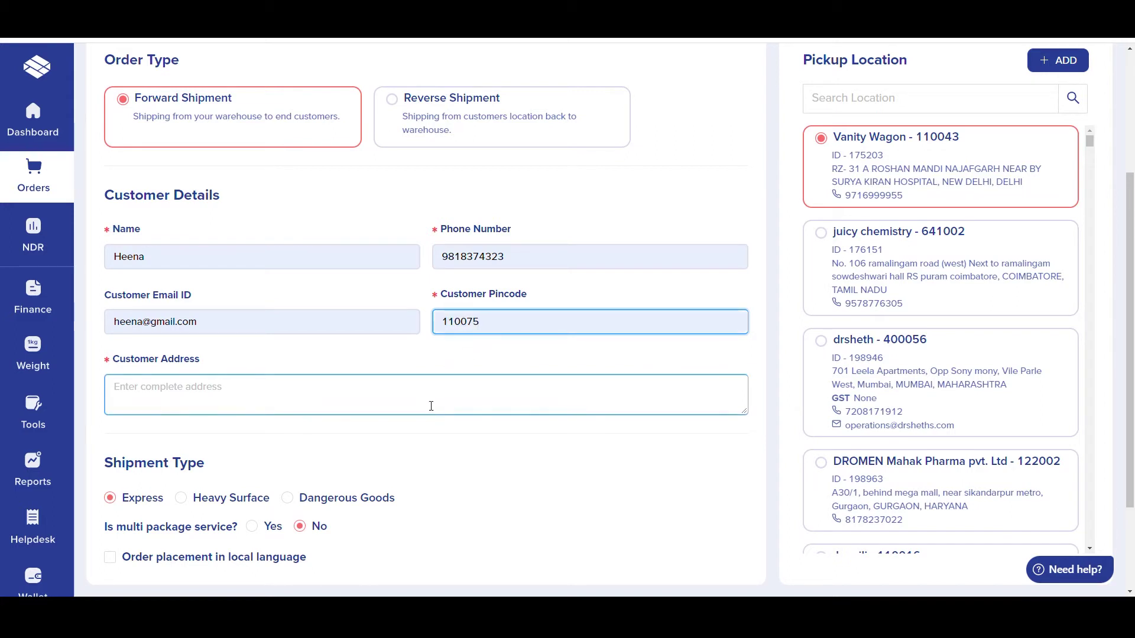
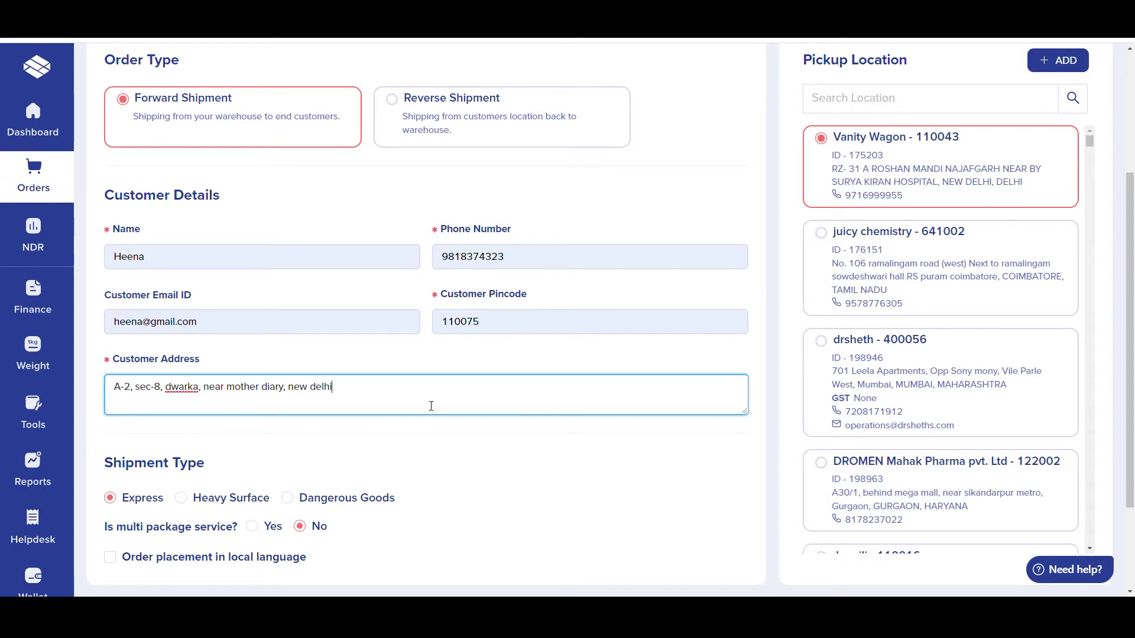
# Step: Select the DROMEN Mahak Pharma card in the Pickup Location list, replacing Vanity Wagon
pyautogui.scroll(-2, 464, 467)
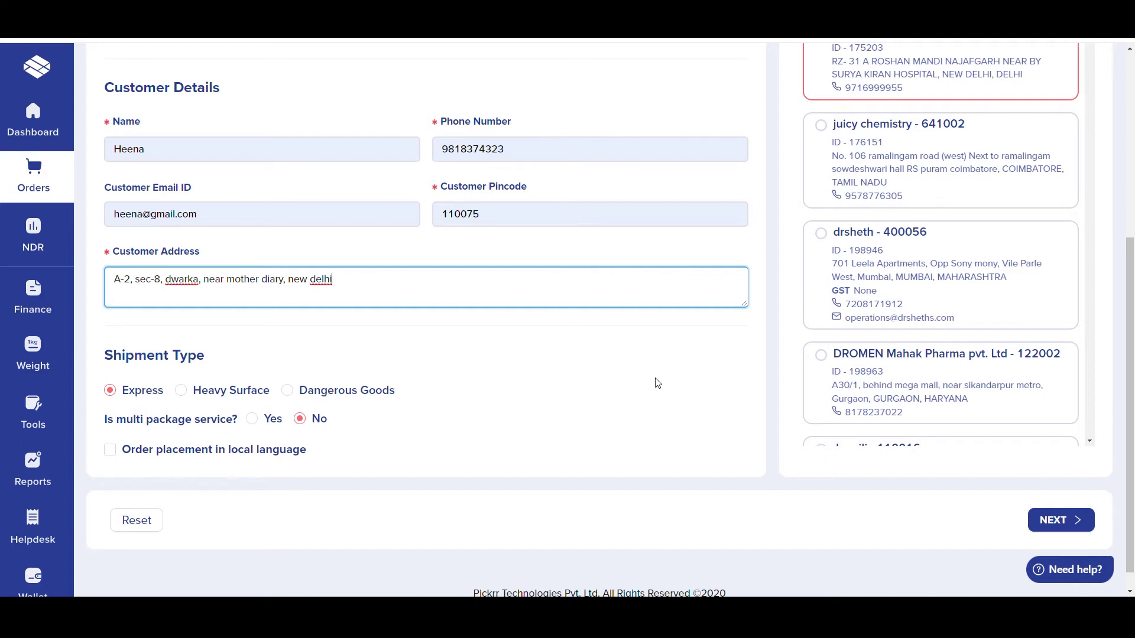
pyautogui.scroll(3, 658, 384)
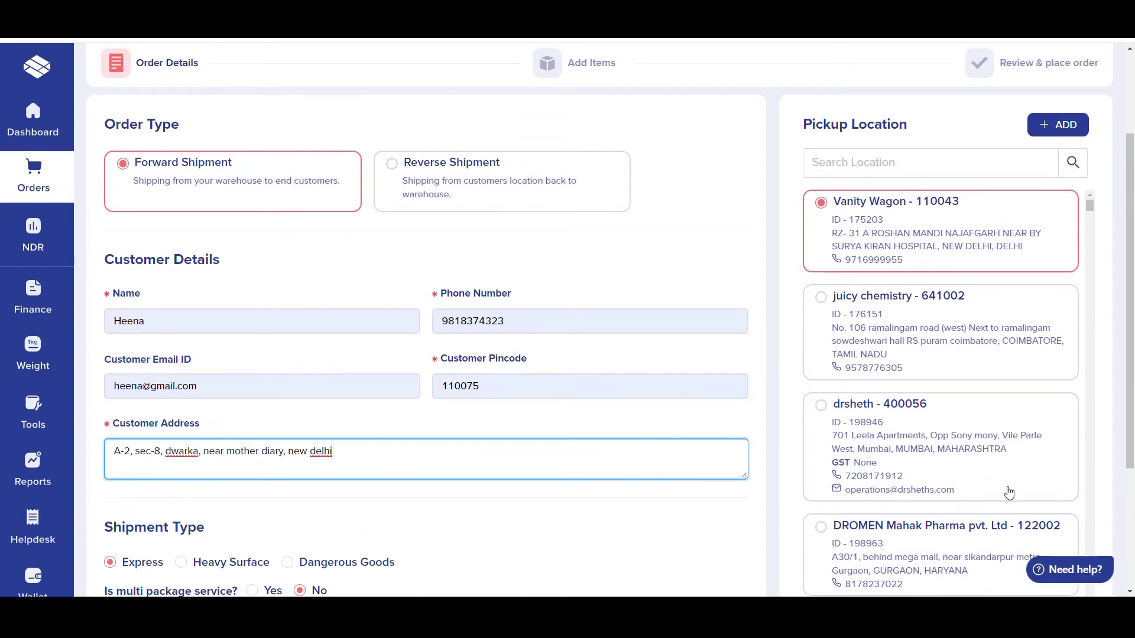
pyautogui.scroll(-2, 981, 449)
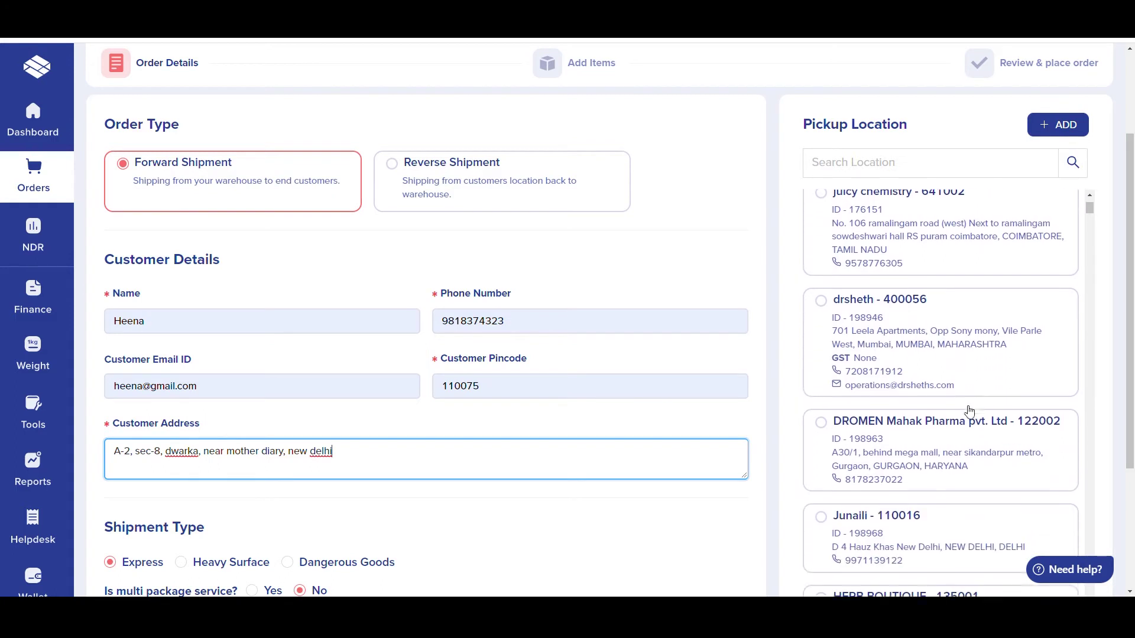
pyautogui.scroll(-1, 970, 412)
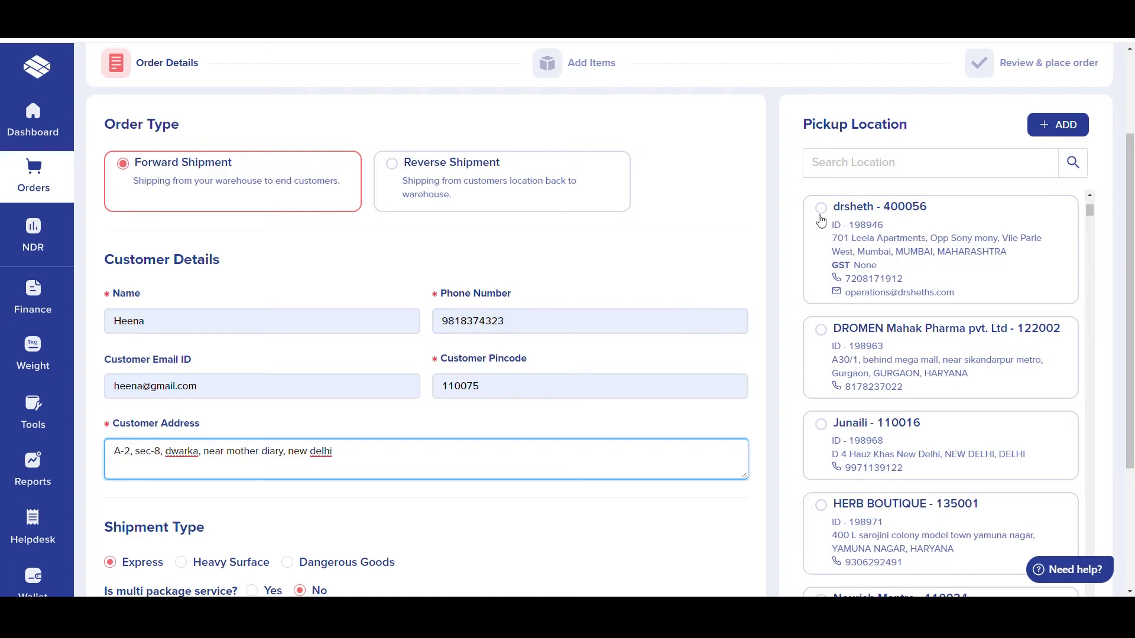
pyautogui.click(831, 328)
pyautogui.scroll(-3, 828, 321)
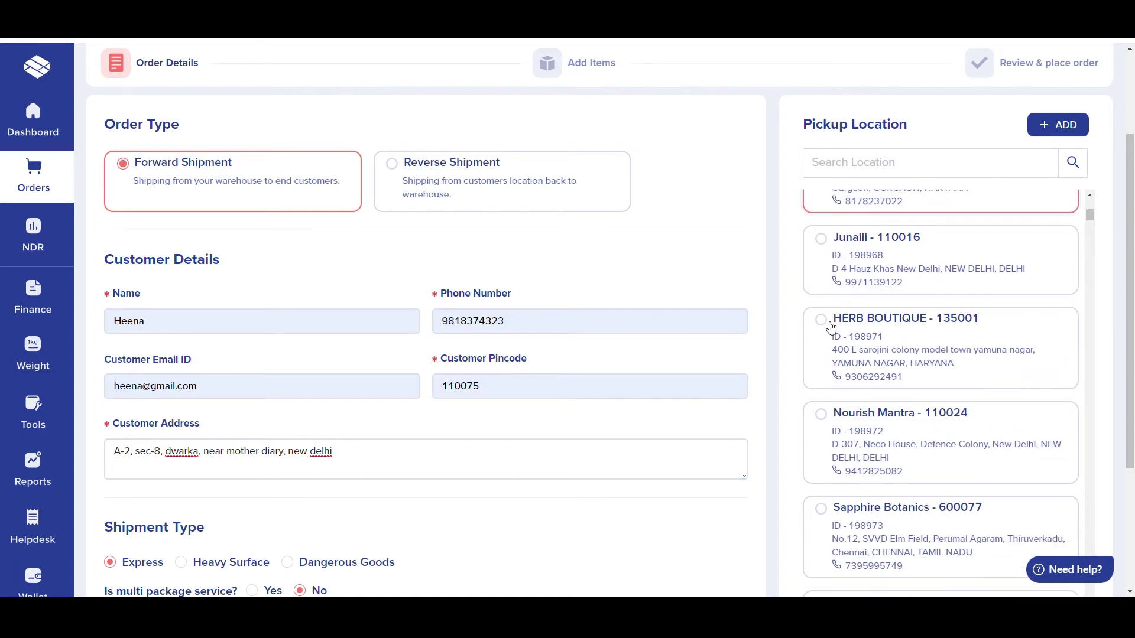
pyautogui.scroll(-1, 730, 321)
pyautogui.scroll(-5, 731, 321)
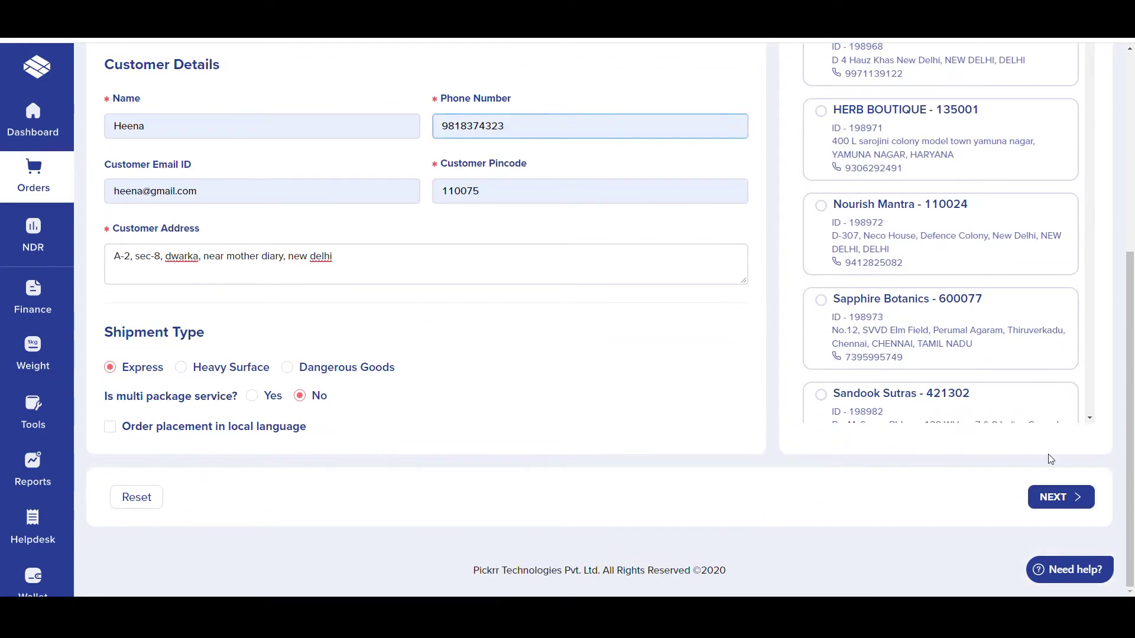
# Step: Continue to Add Items and enter Face Mask with quantity 1
pyautogui.click(1077, 499)
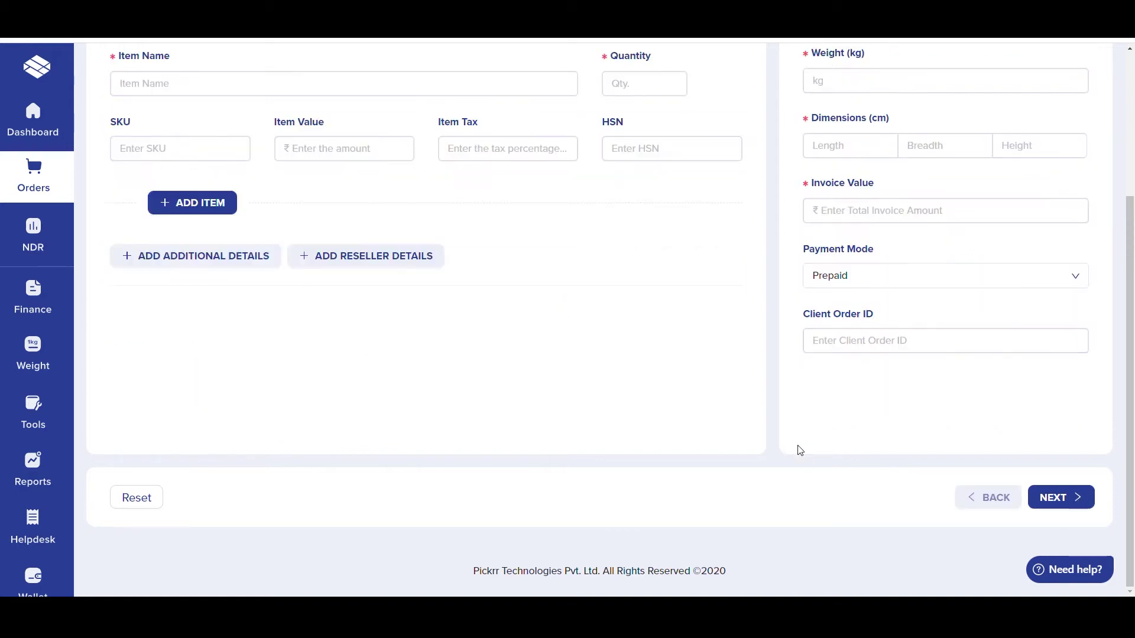
pyautogui.scroll(2, 800, 450)
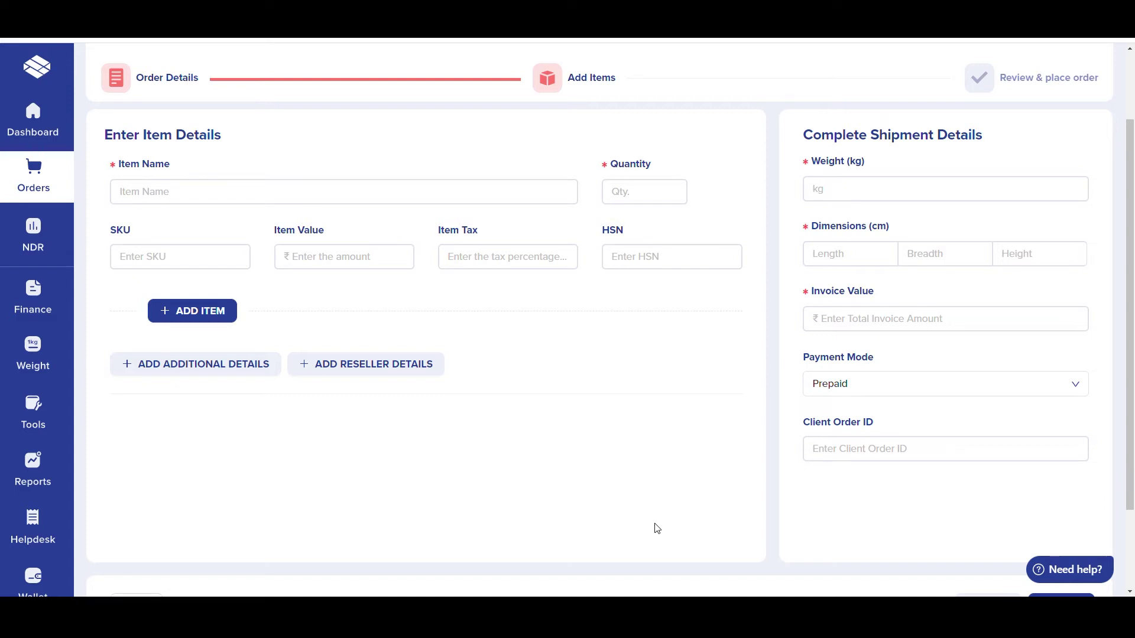
pyautogui.click(204, 192)
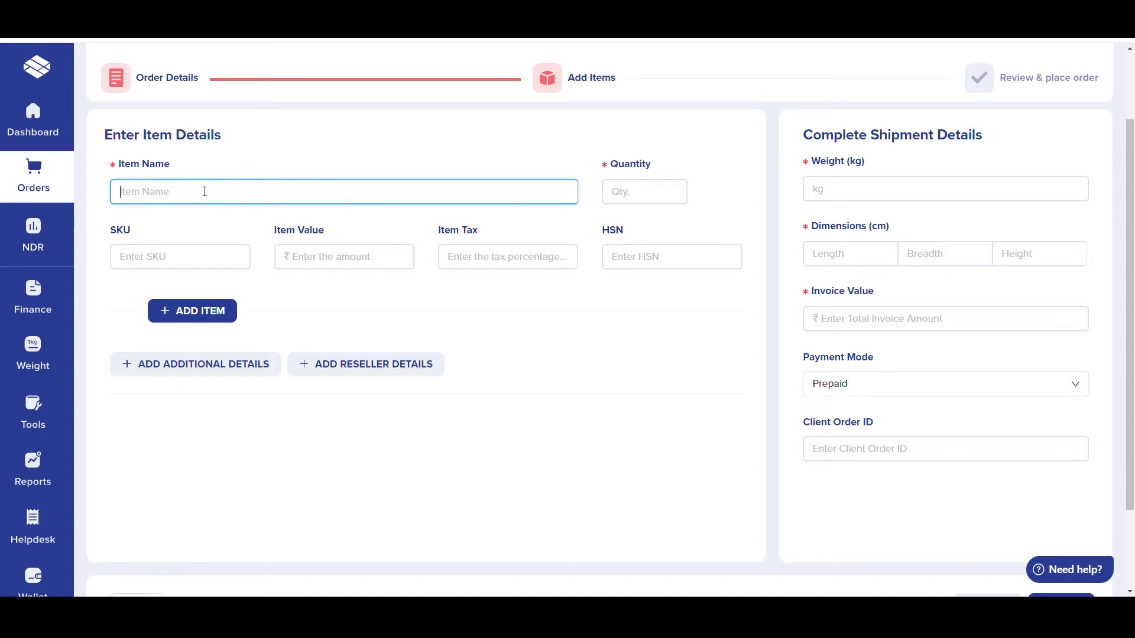
pyautogui.write('Face Mask')
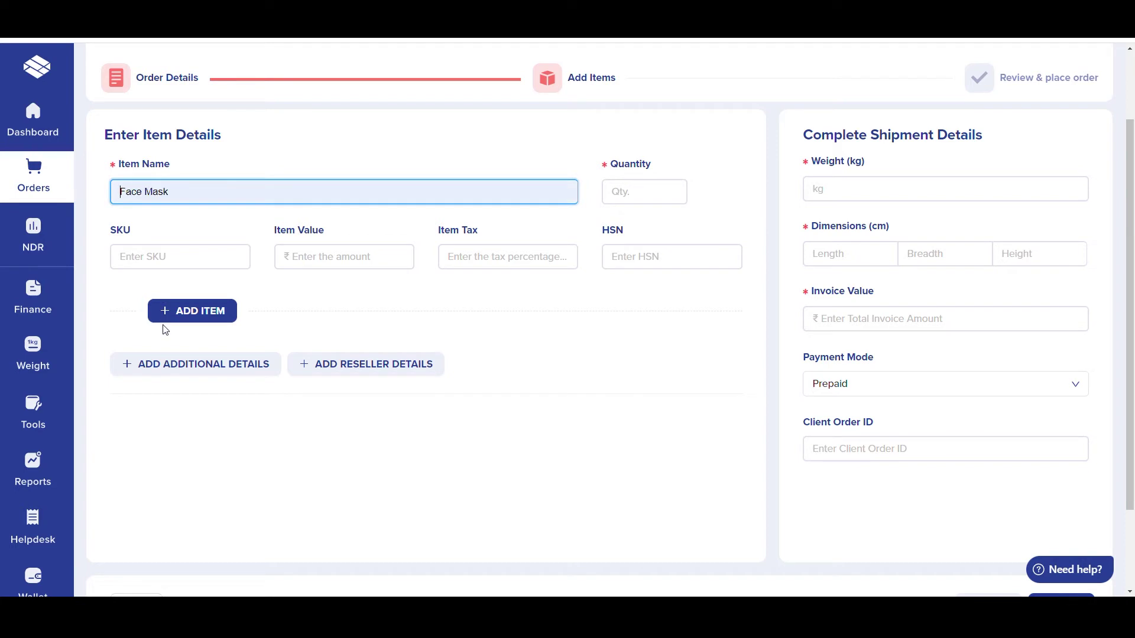
pyautogui.click(668, 203)
pyautogui.write('1')
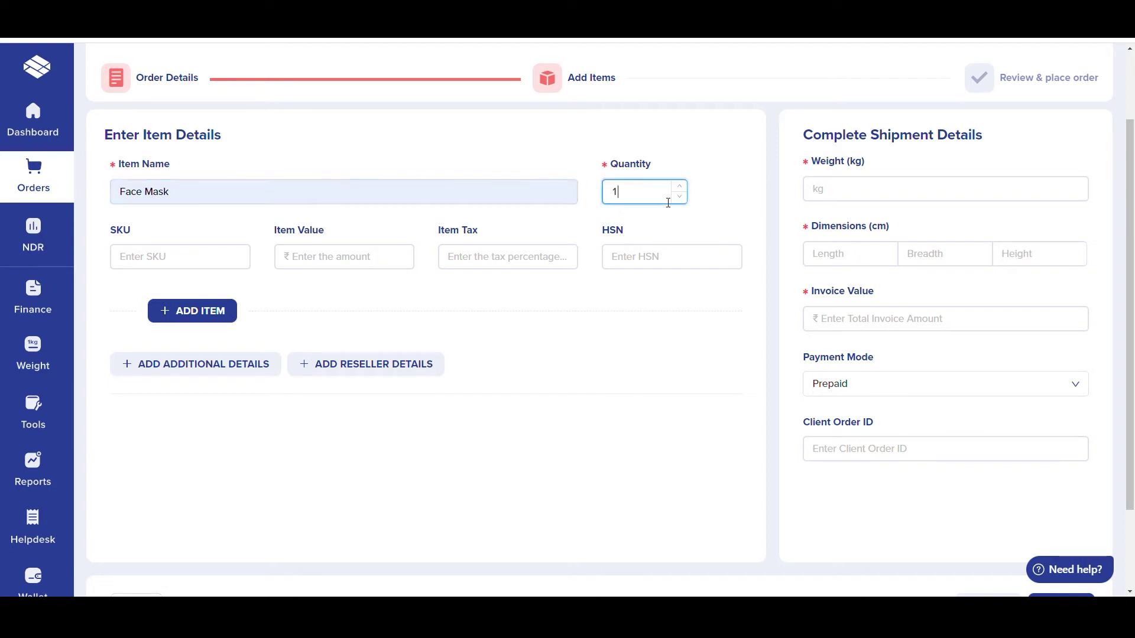
pyautogui.click(518, 424)
# Step: Add a second item, Mask, with quantity 1
pyautogui.click(208, 311)
pyautogui.click(187, 356)
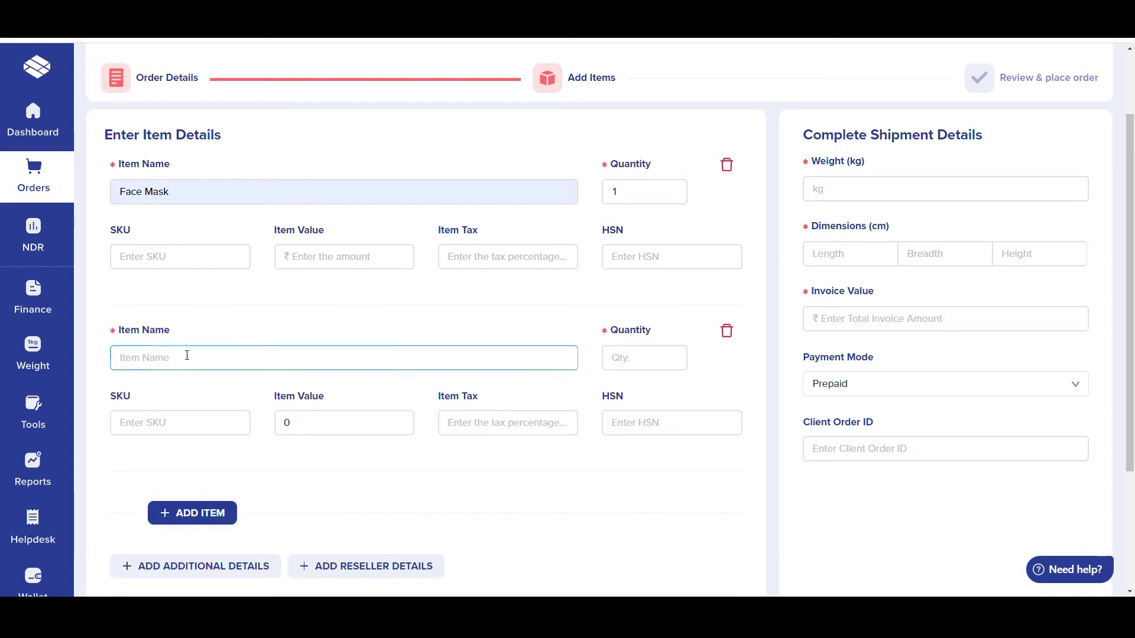
pyautogui.write('Mask')
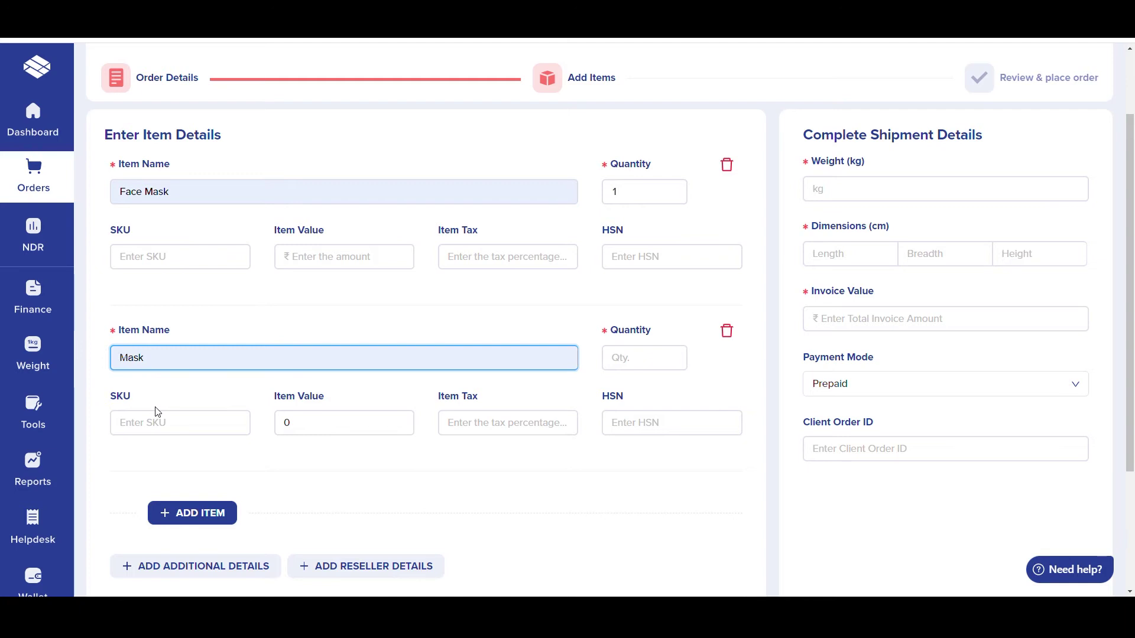
pyautogui.click(644, 356)
pyautogui.write('1')
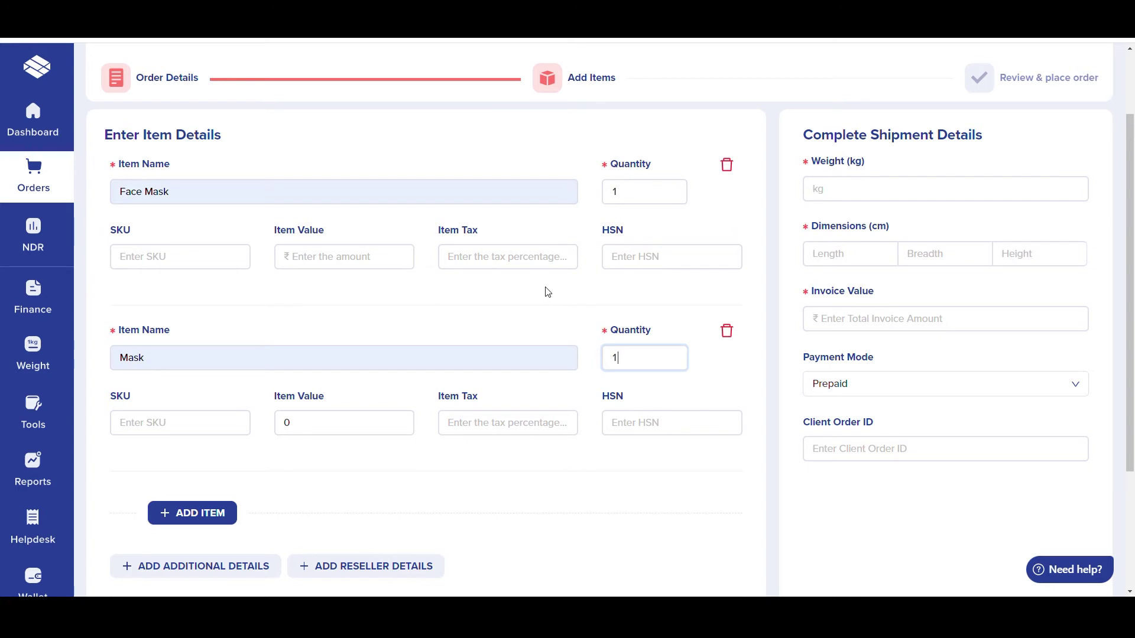
# Step: Set the package weight to 0.3 kg and dimensions to 10×10×10 cm
pyautogui.click(856, 198)
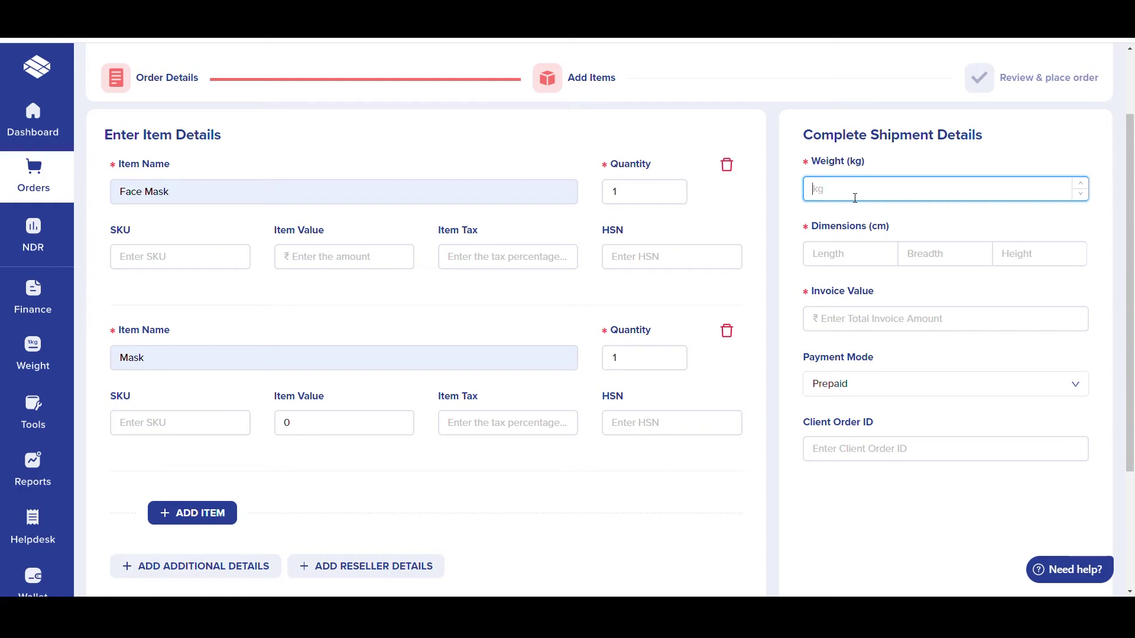
pyautogui.write('0.3')
pyautogui.click(846, 260)
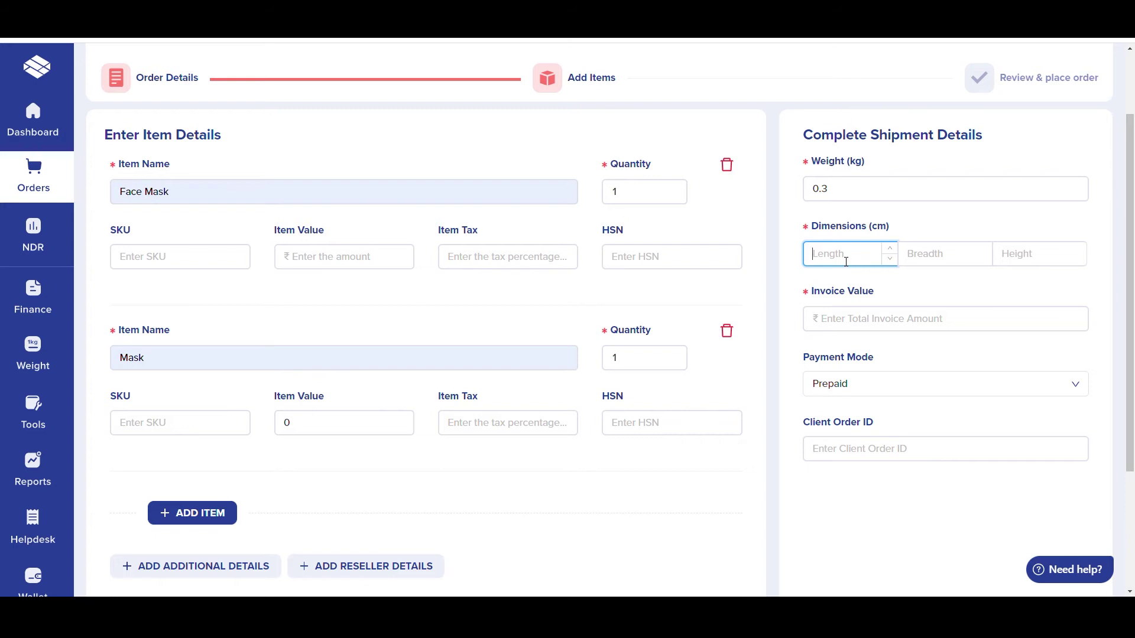
pyautogui.write('10')
pyautogui.press('Tab')
pyautogui.write('10')
pyautogui.press('Tab')
pyautogui.write('10')
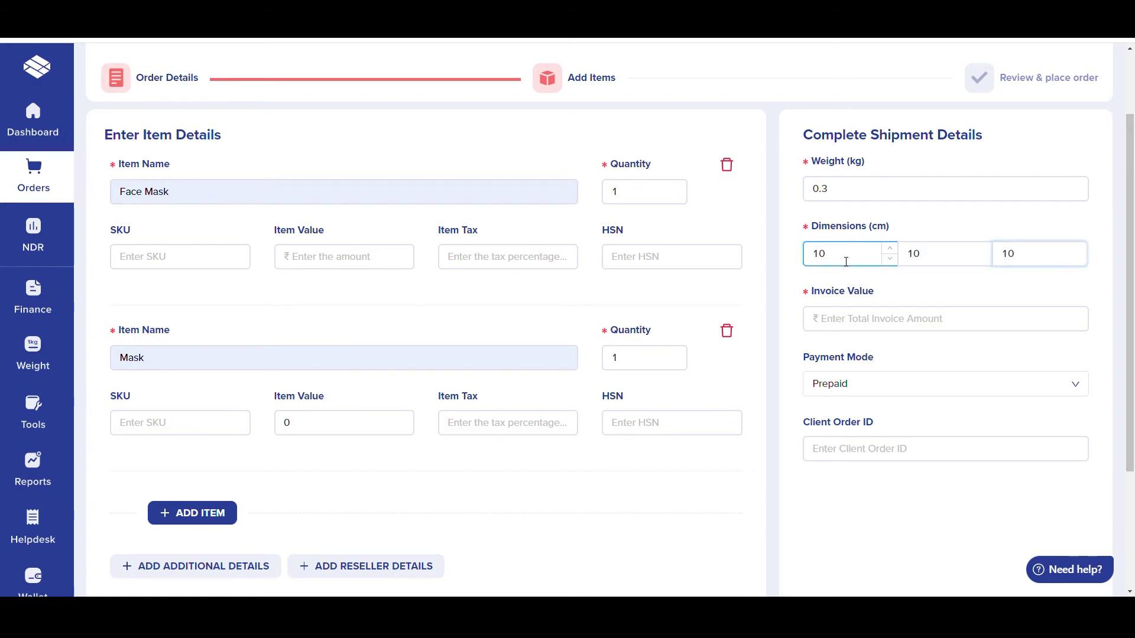
# Step: Enter 499 as the invoice value and keep Prepaid as the payment mode
pyautogui.click(895, 317)
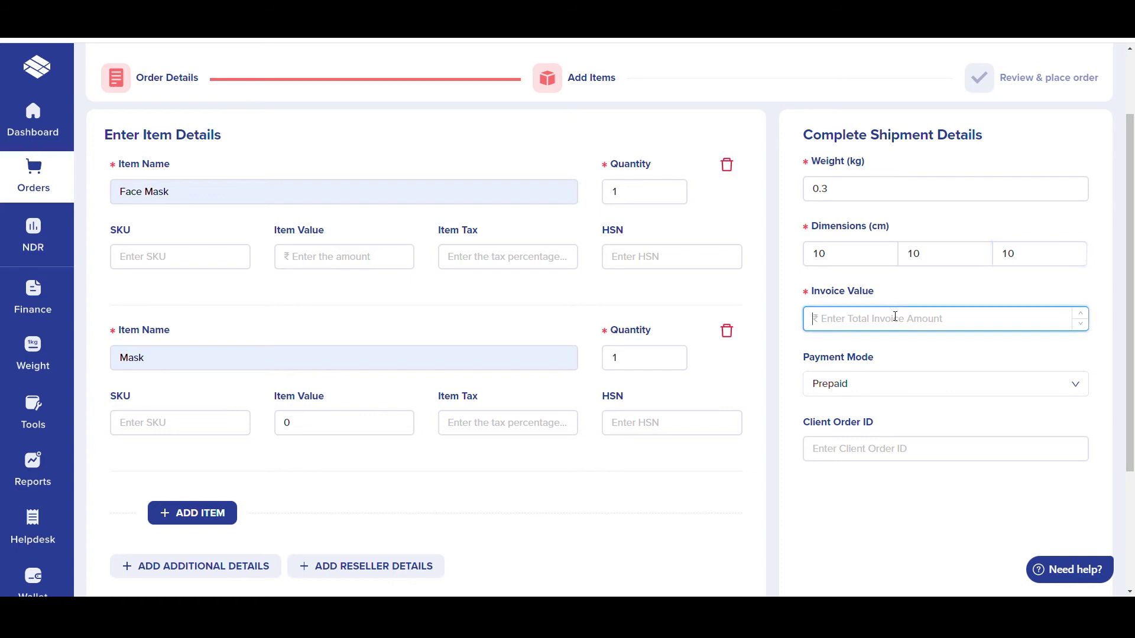
pyautogui.write('499')
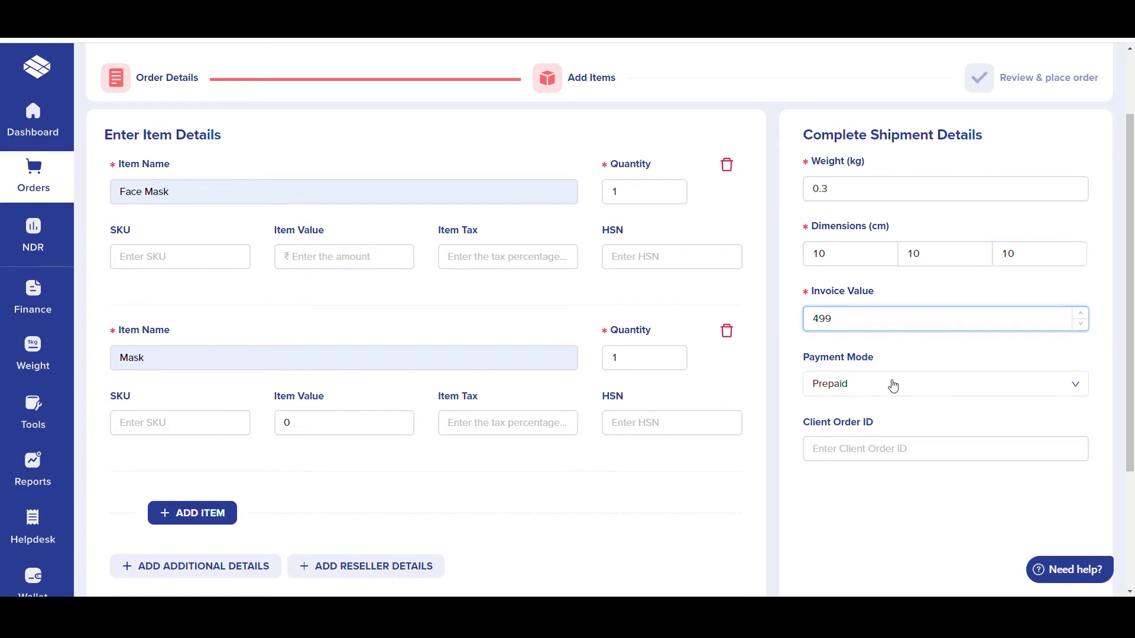
pyautogui.click(895, 390)
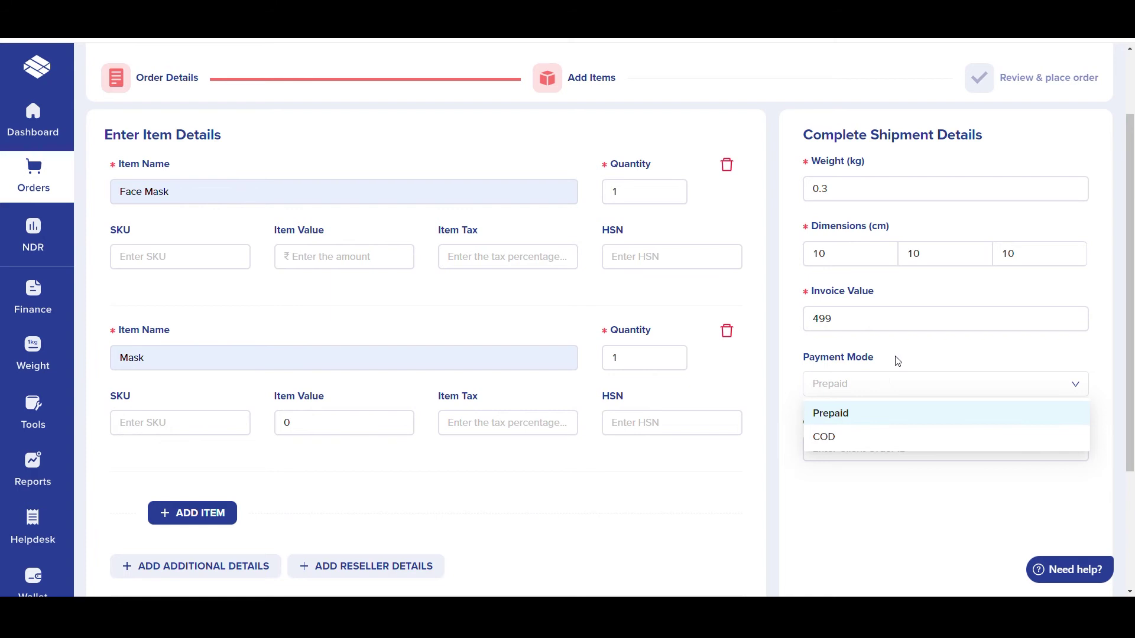
pyautogui.click(897, 361)
pyautogui.click(878, 455)
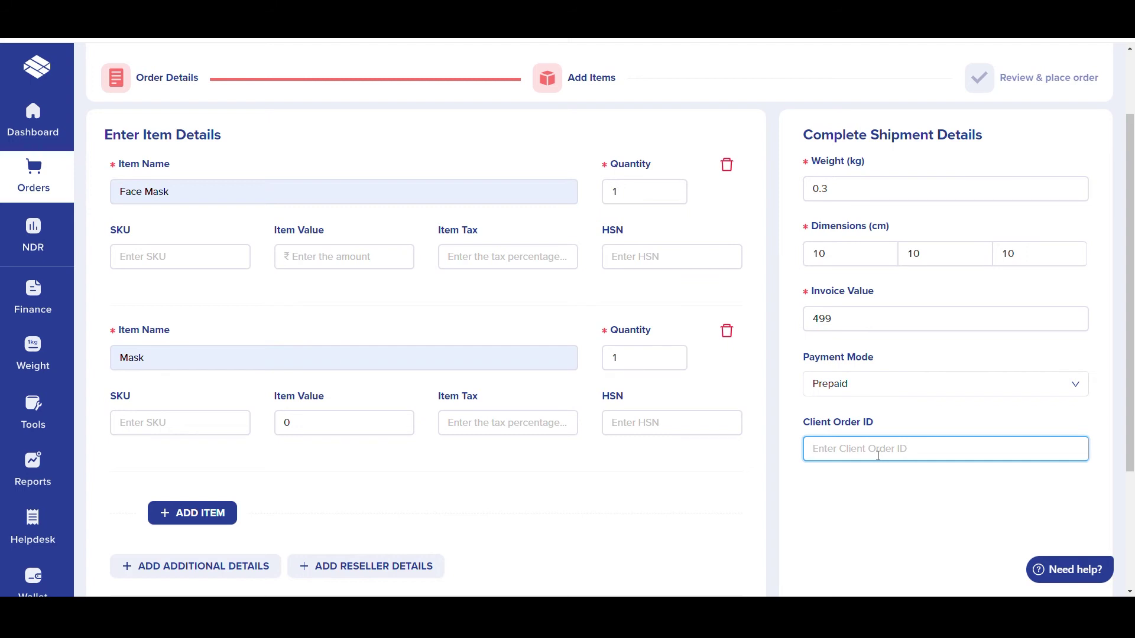
pyautogui.scroll(-3, 878, 456)
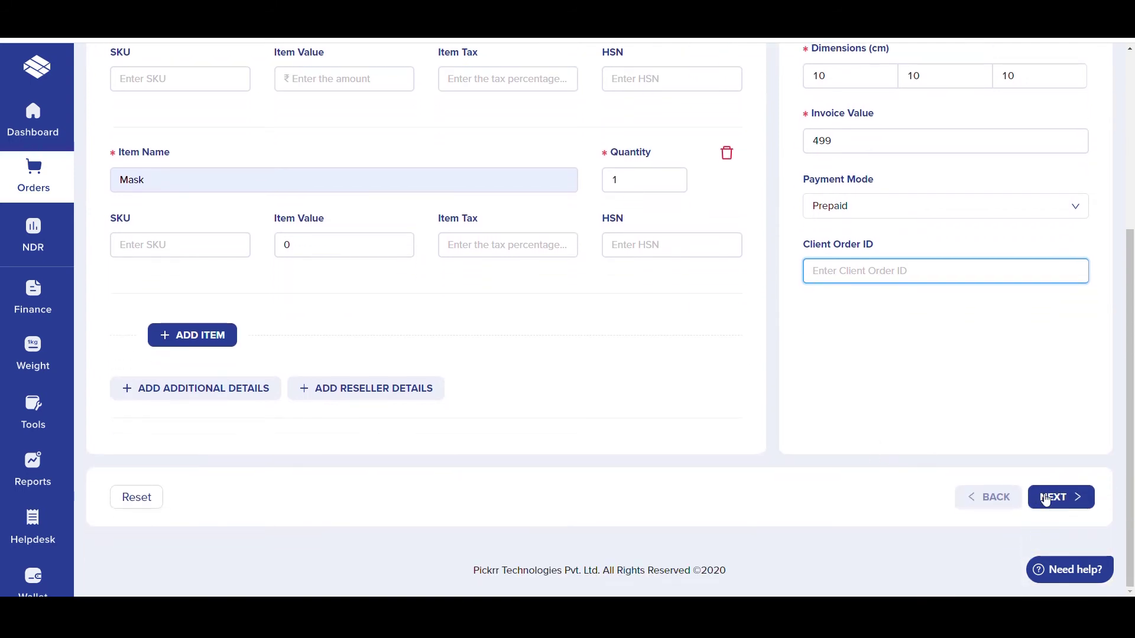
# Step: Advance to Review & place order and scroll through the order, customer, item and pickup summaries
pyautogui.click(1058, 498)
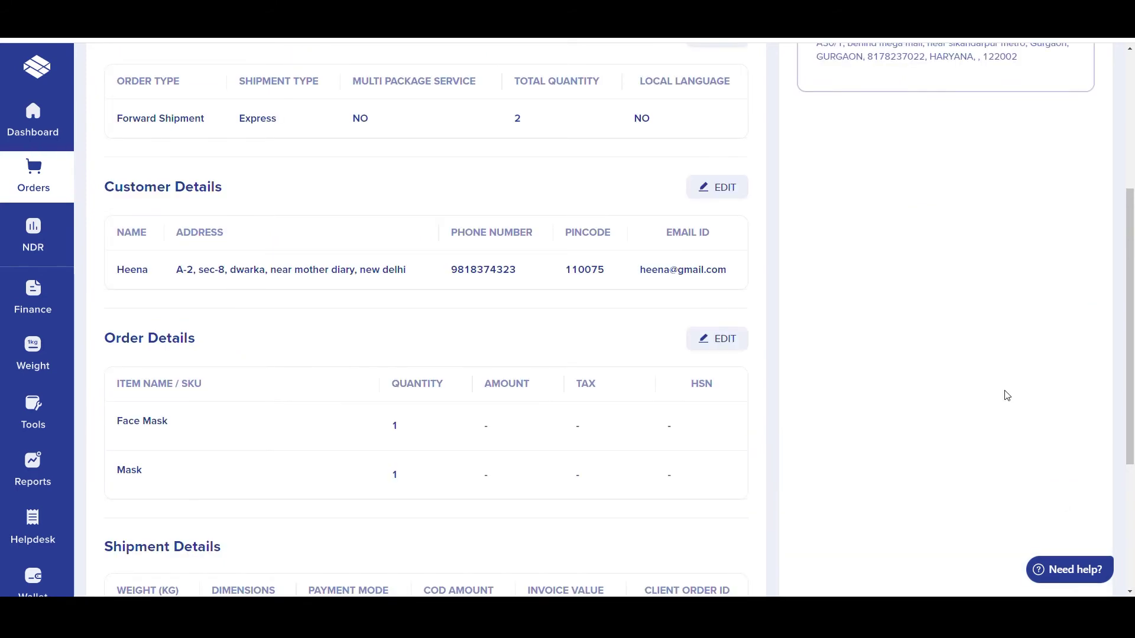
pyautogui.scroll(5, 1007, 396)
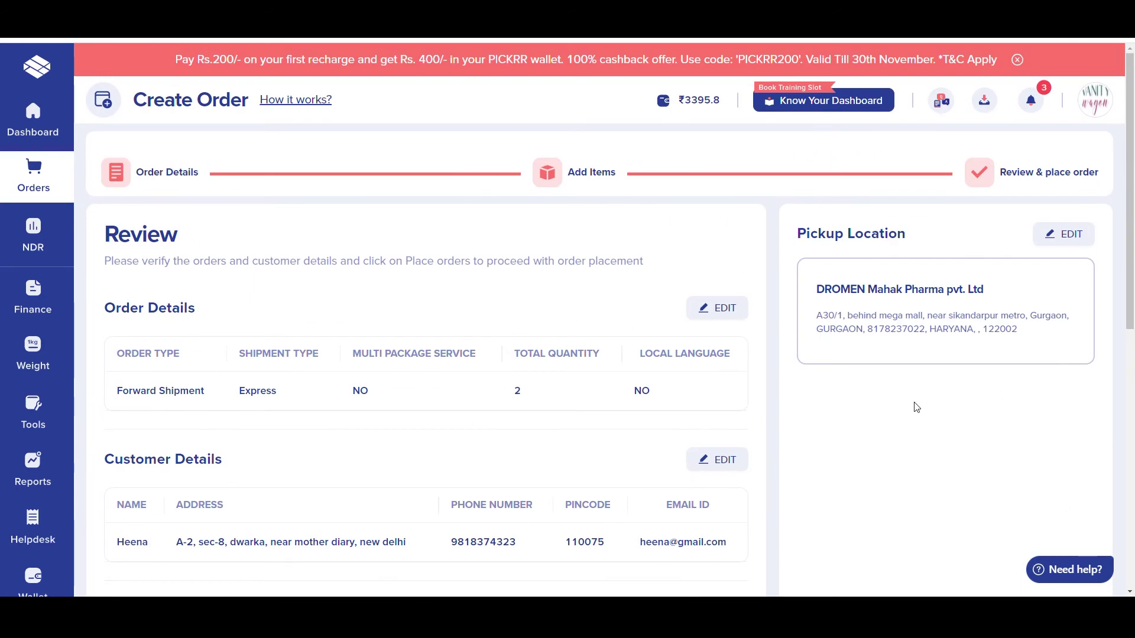
pyautogui.scroll(-1, 916, 407)
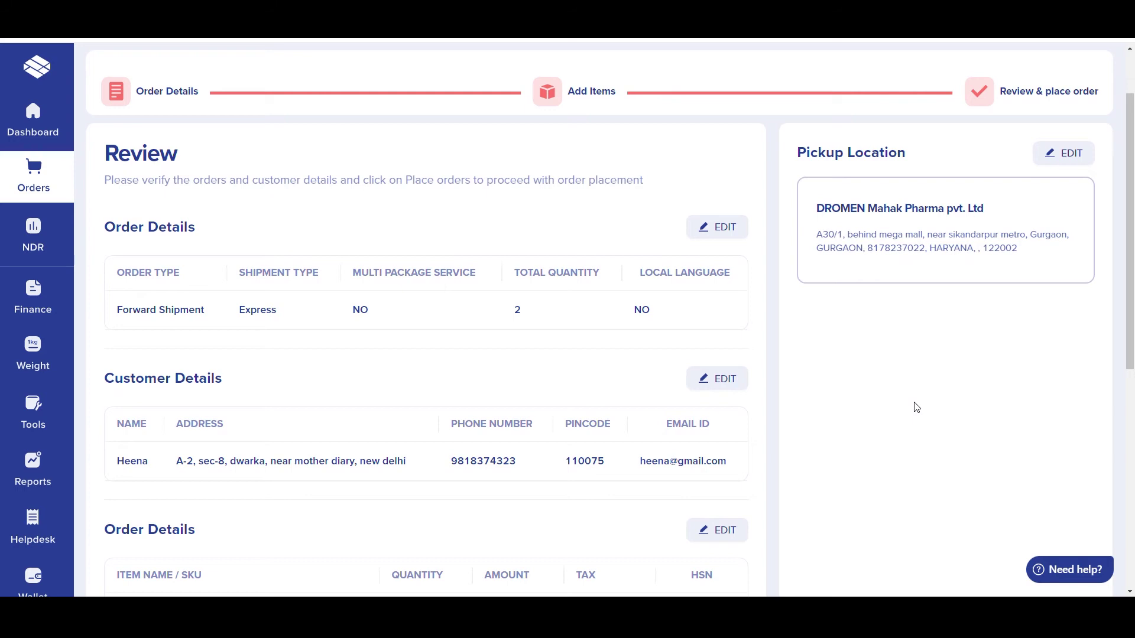
pyautogui.scroll(-2, 798, 393)
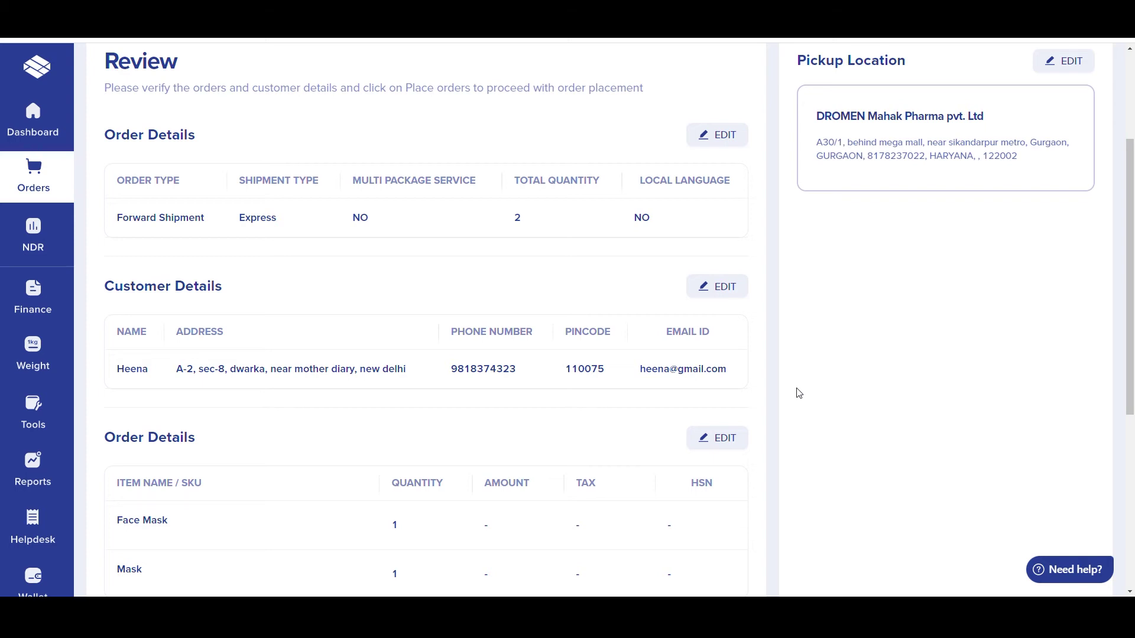
pyautogui.scroll(-2, 799, 391)
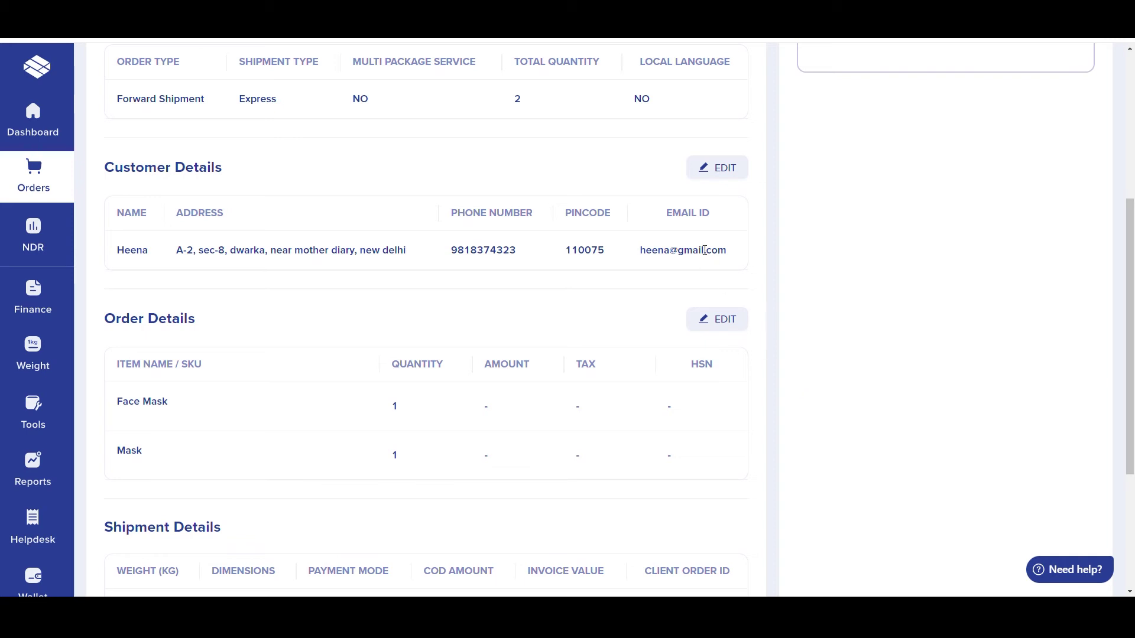
# Step: Edit Customer Details to insert the house number into the customer's delivery address
pyautogui.click(719, 176)
pyautogui.click(496, 414)
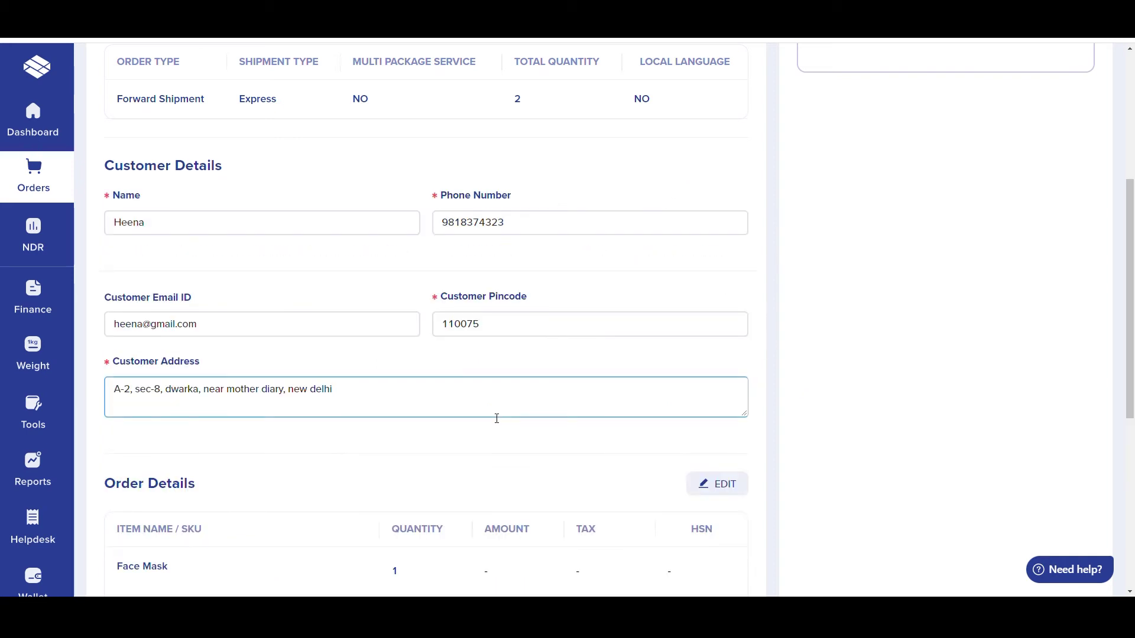
pyautogui.click(137, 392)
pyautogui.press('BackSpace')
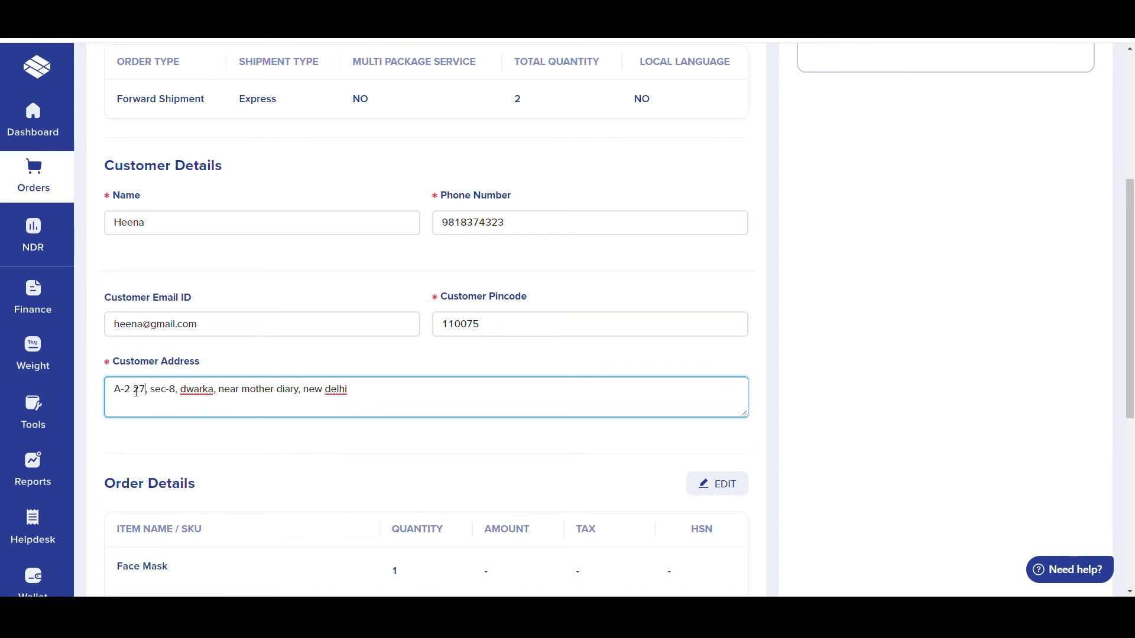
pyautogui.click(634, 448)
# Step: Scroll through the updated review summary, checking shipment details and the ₹499 total
pyautogui.scroll(-3, 635, 449)
pyautogui.scroll(-3, 634, 448)
pyautogui.scroll(6, 635, 449)
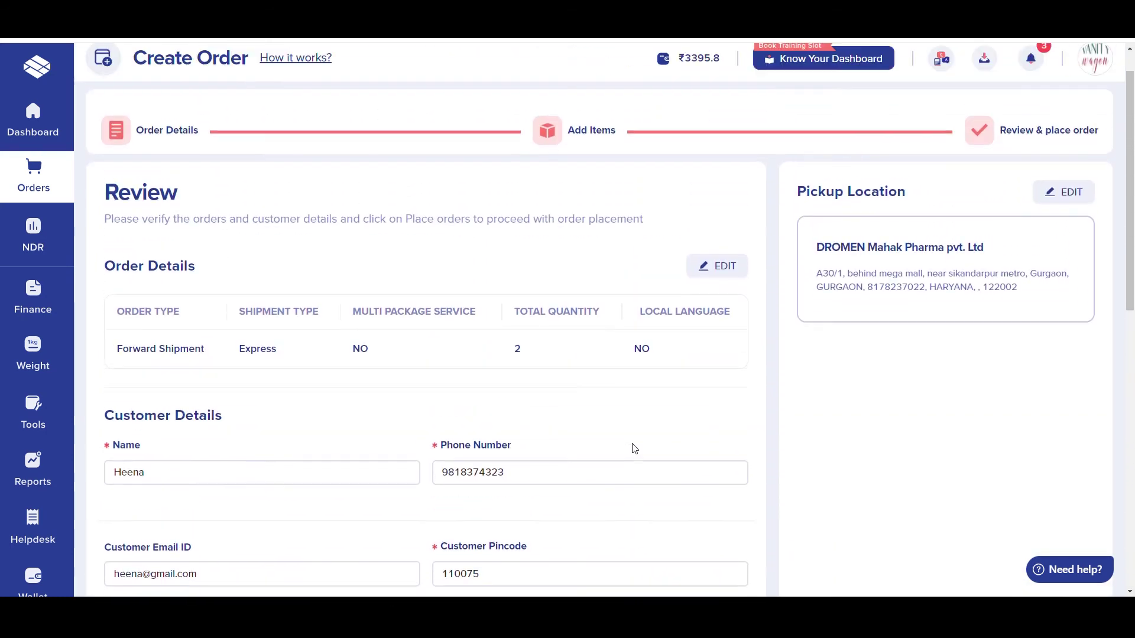
pyautogui.scroll(-3, 634, 449)
pyautogui.scroll(-2, 634, 449)
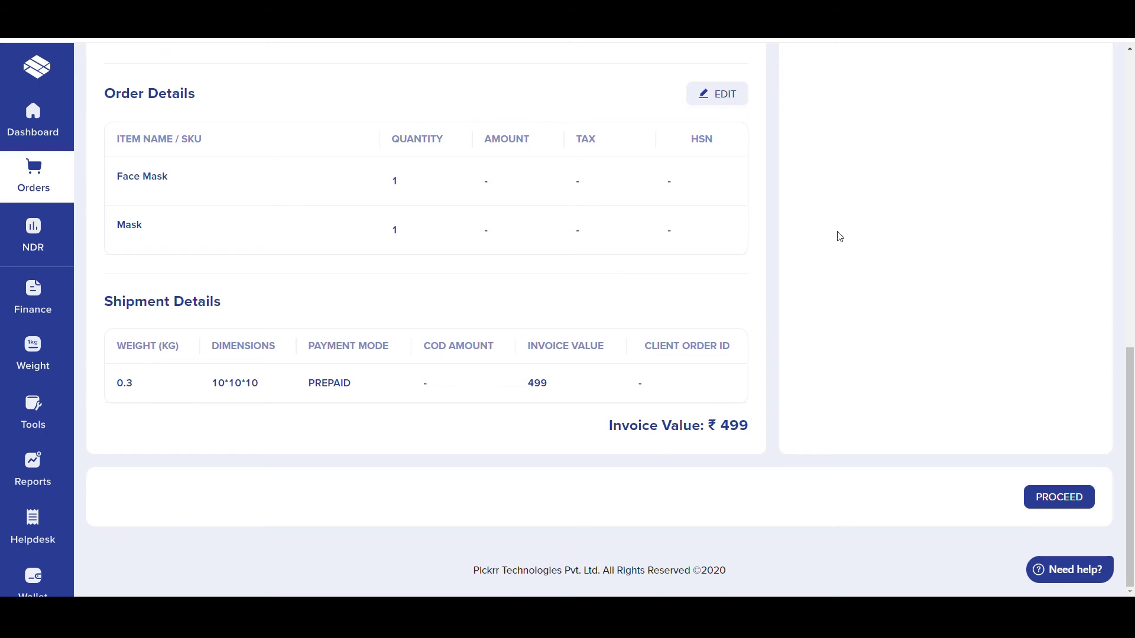
pyautogui.scroll(6, 840, 236)
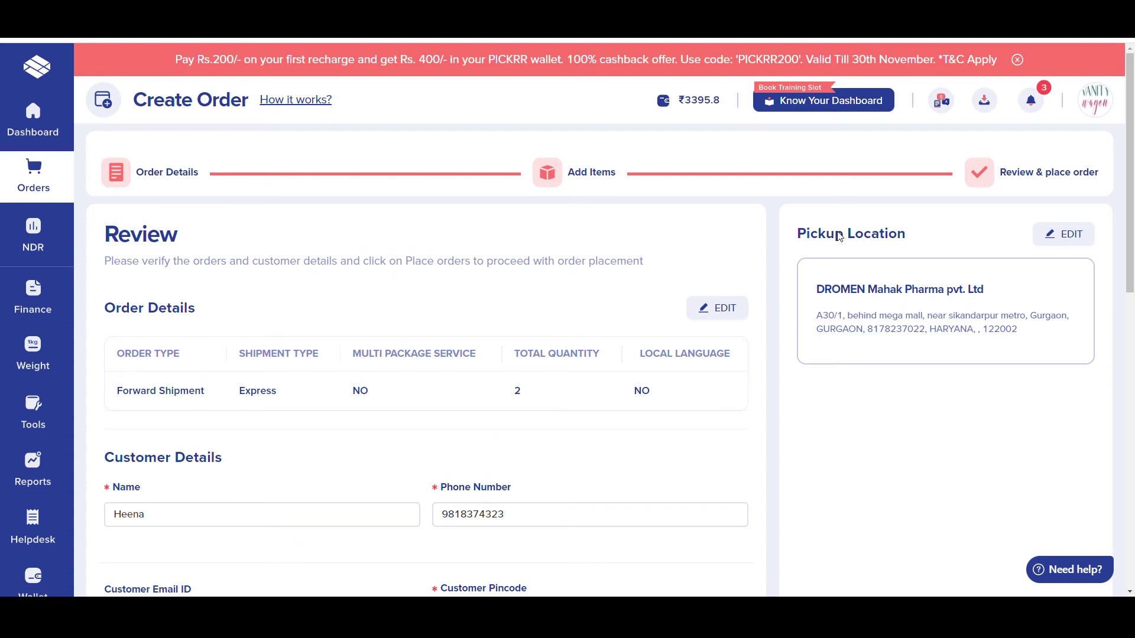
# Step: Go from NDR back to the Dashboard and choose Orders › Create Order for a blank form
pyautogui.click(33, 236)
pyautogui.moveTo(37, 176)
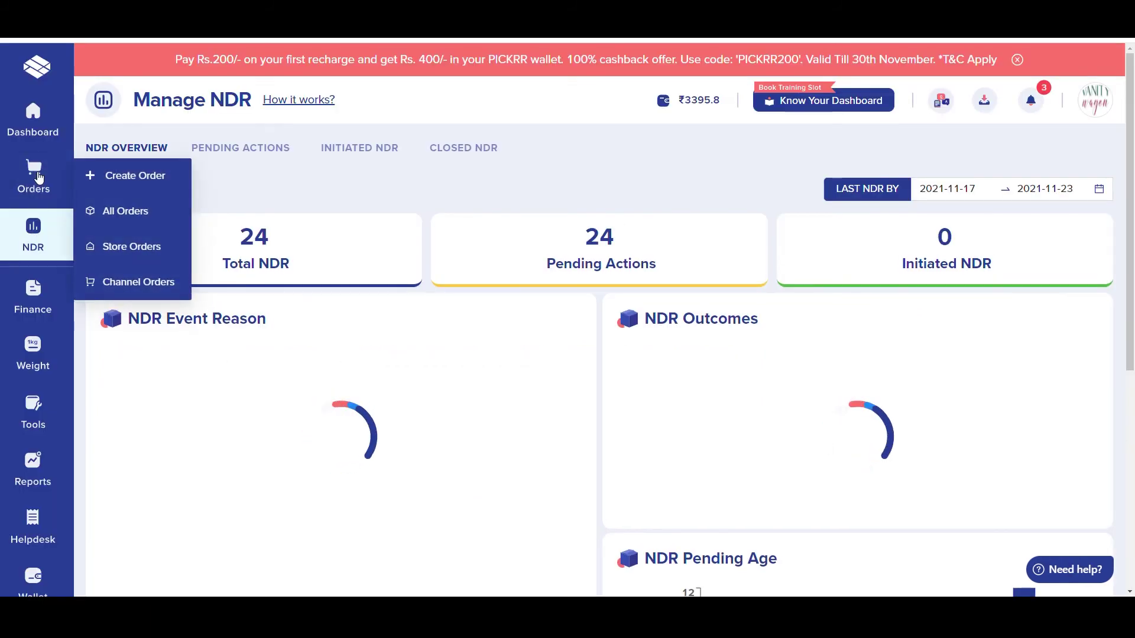
pyautogui.click(39, 129)
pyautogui.moveTo(35, 176)
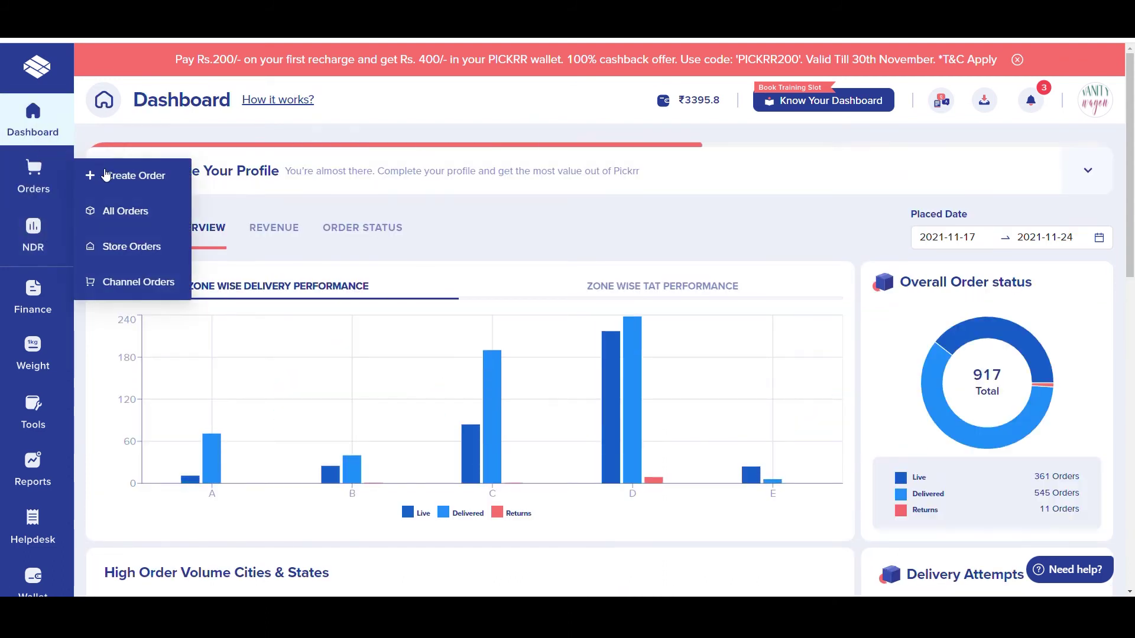
pyautogui.click(102, 173)
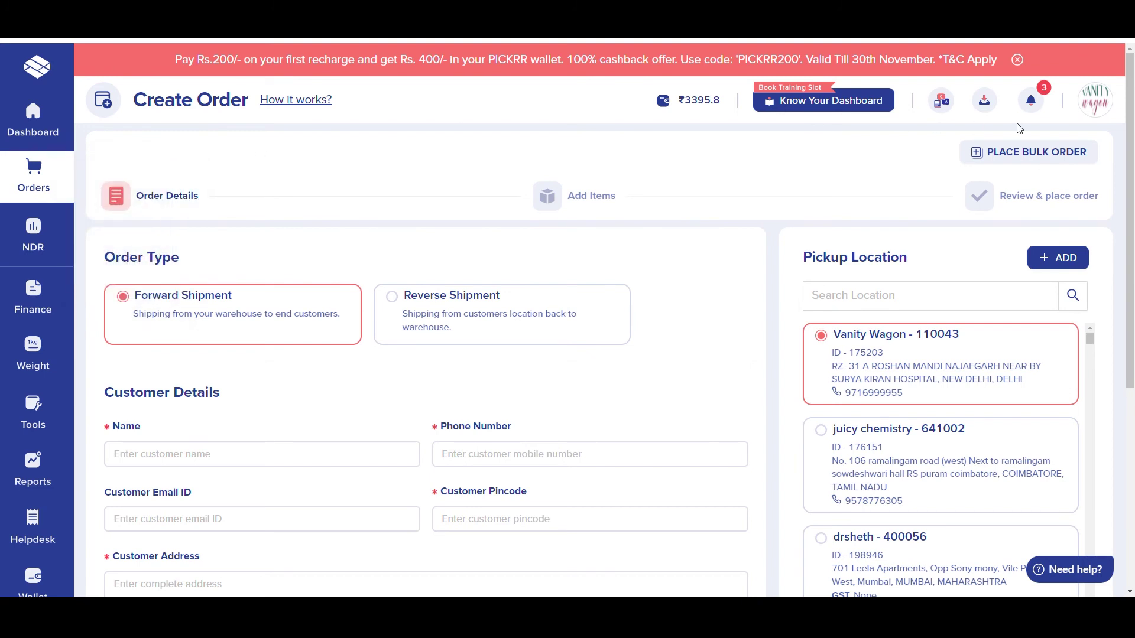
# Step: Switch to Place Bulk Order and advance past the pickup locations to the CSV upload step
pyautogui.click(1020, 152)
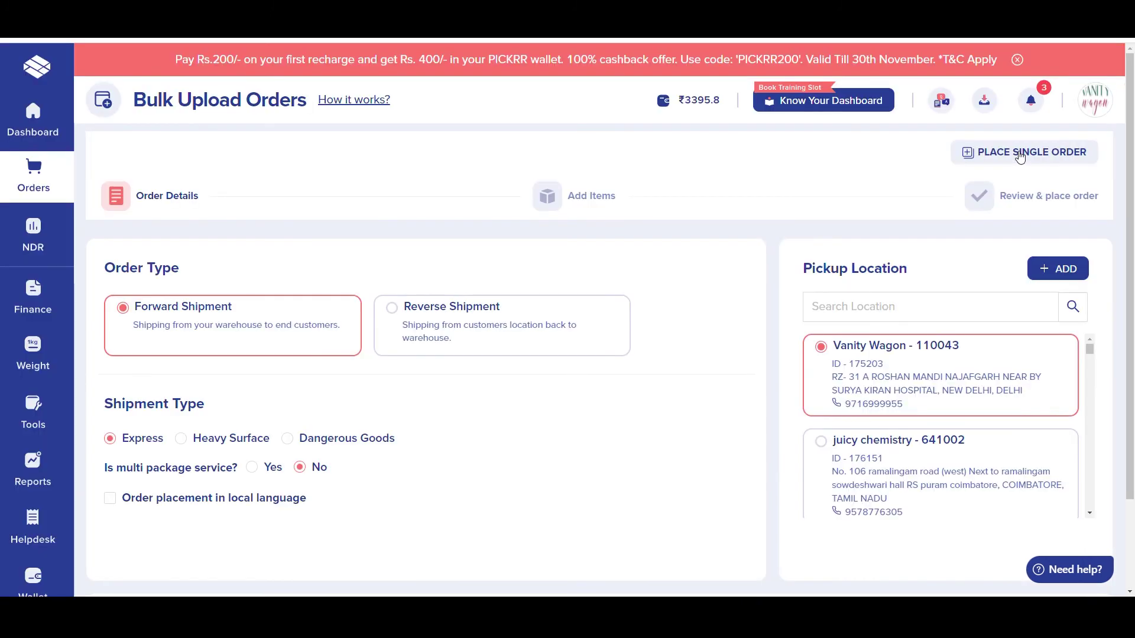
pyautogui.scroll(-2, 754, 323)
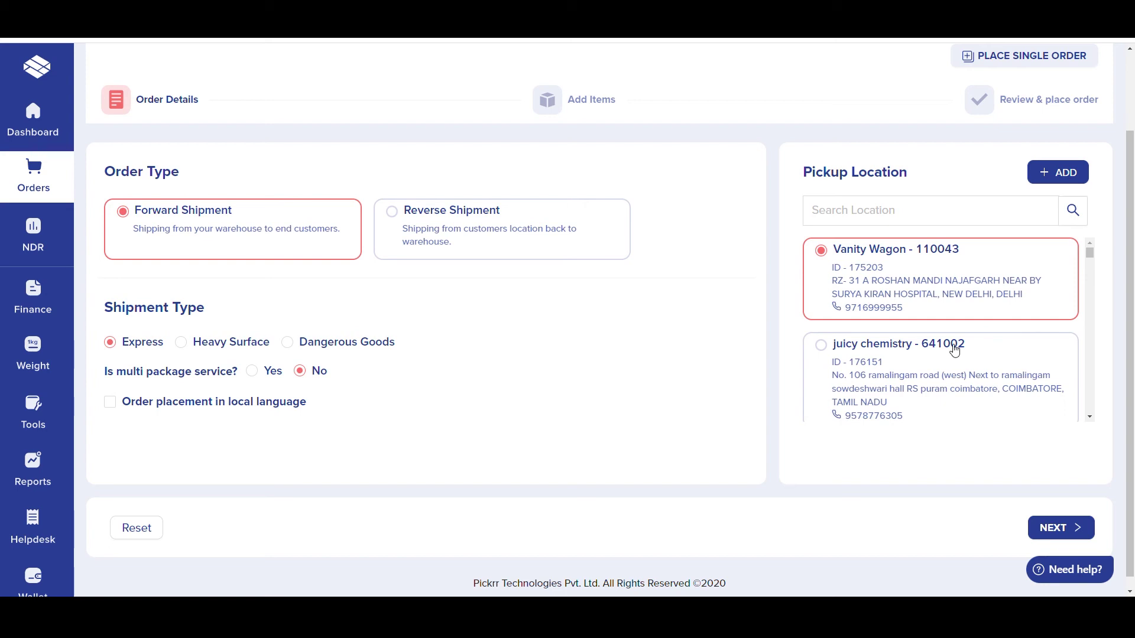
pyautogui.scroll(-3, 954, 350)
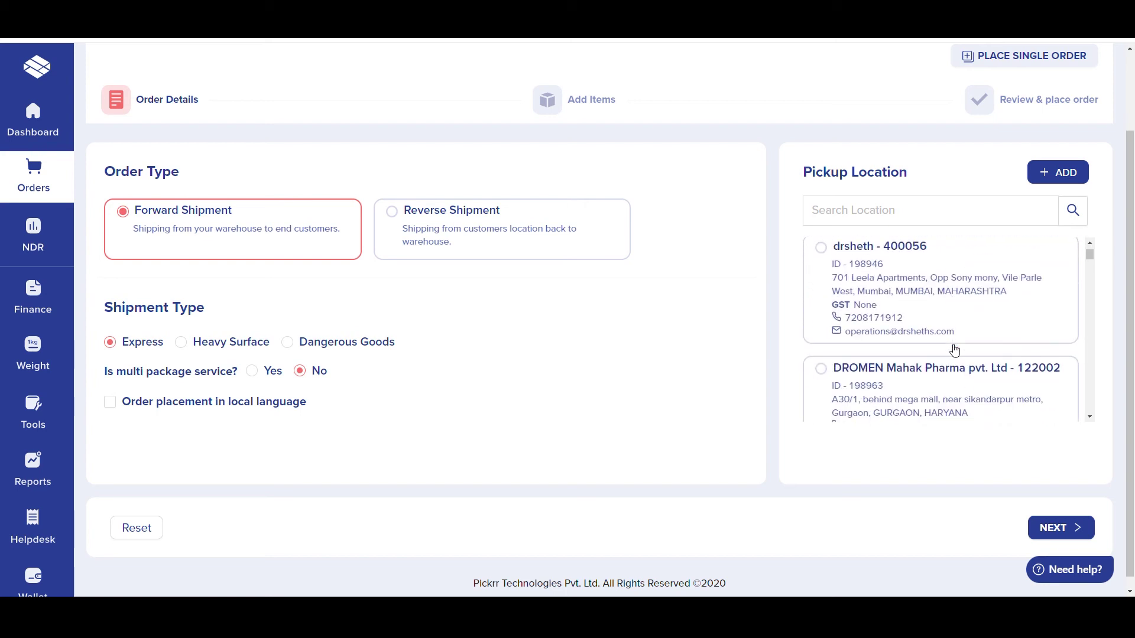
pyautogui.click(1060, 529)
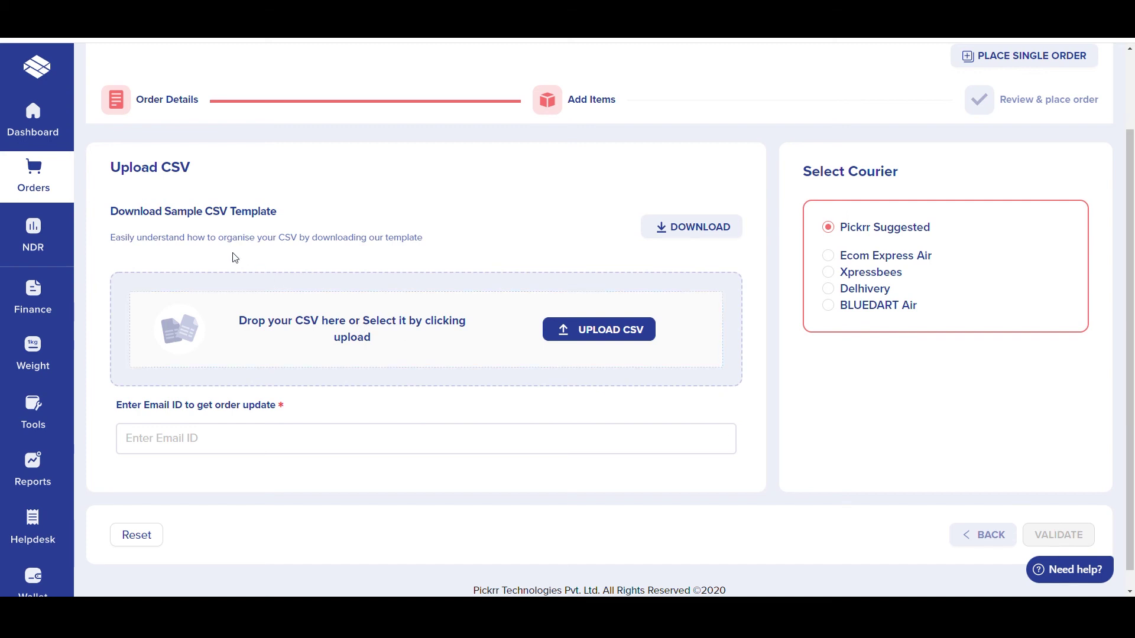
# Step: Download and open the sample bulk-order CSV template, then select the Email ID field
pyautogui.click(683, 230)
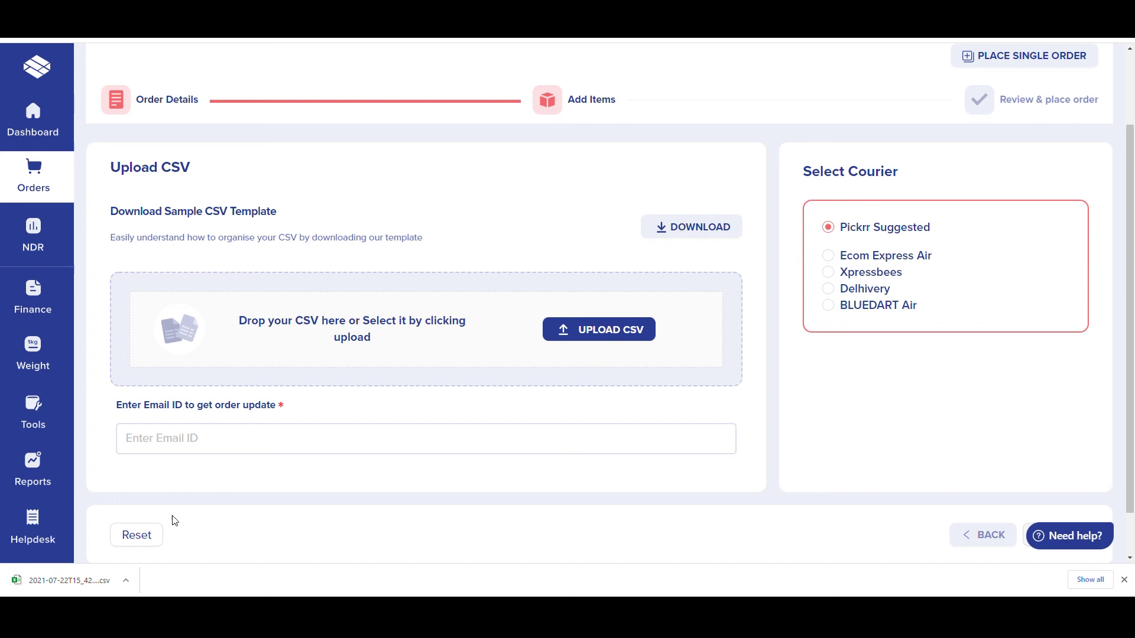
pyautogui.click(77, 587)
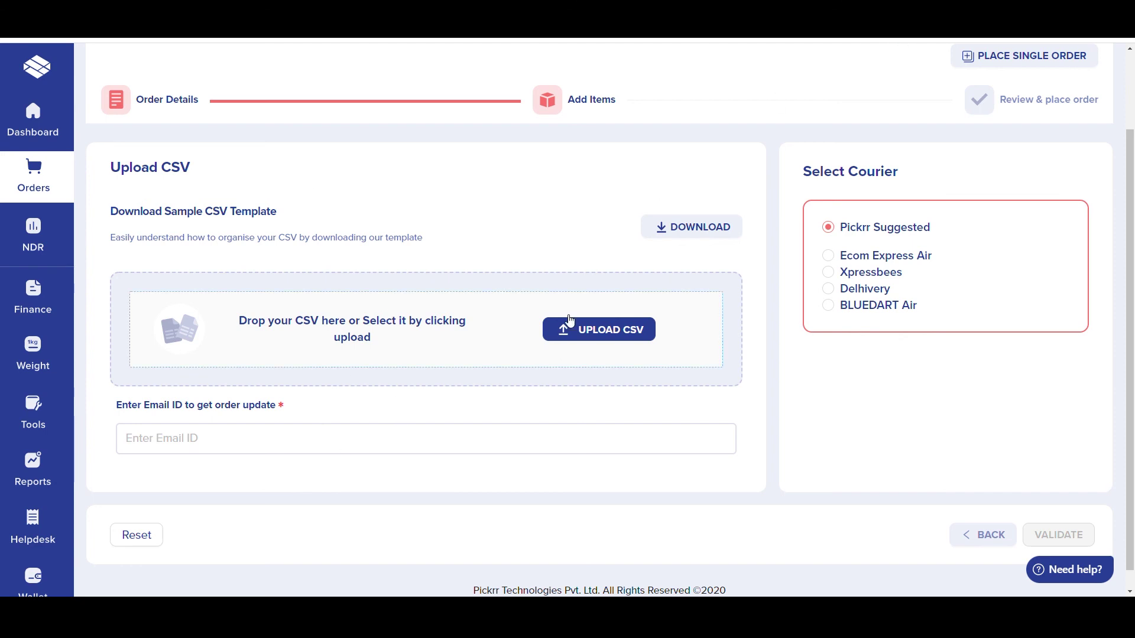
pyautogui.click(344, 438)
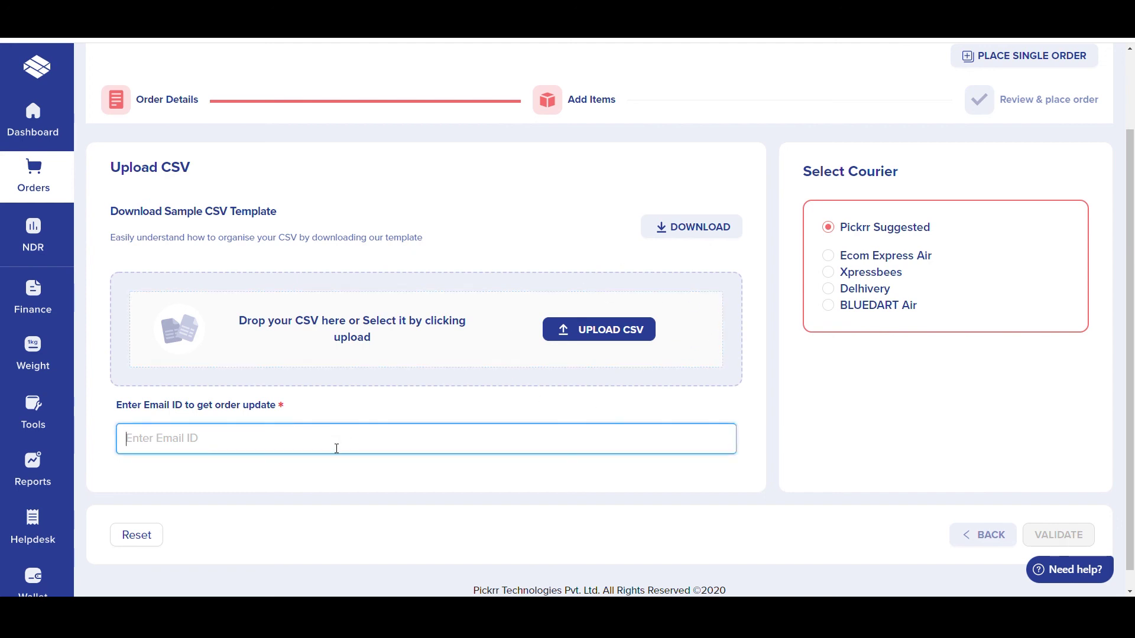